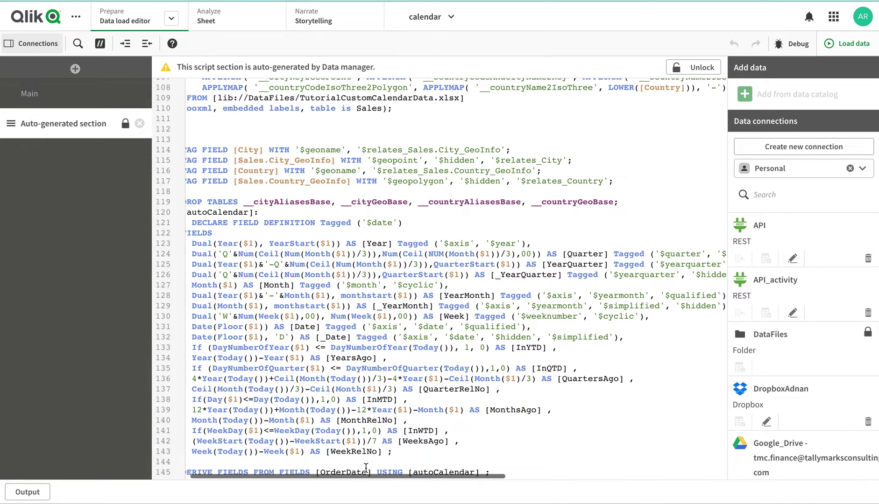
- Unlock the auto-generated script section and select the entire autoCalendar block, including its DERIVE FIELDS statement for OrderDate
{"action": "left_click_drag", "start_coordinate": [371, 468], "coordinate": [317, 466]}
{"action": "double_click", "coordinate": [320, 471]}
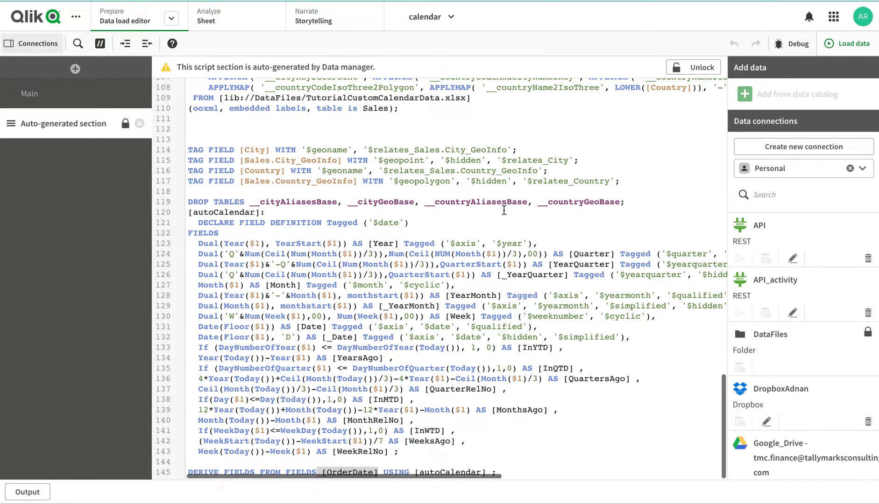
{"action": "left_click", "coordinate": [713, 73]}
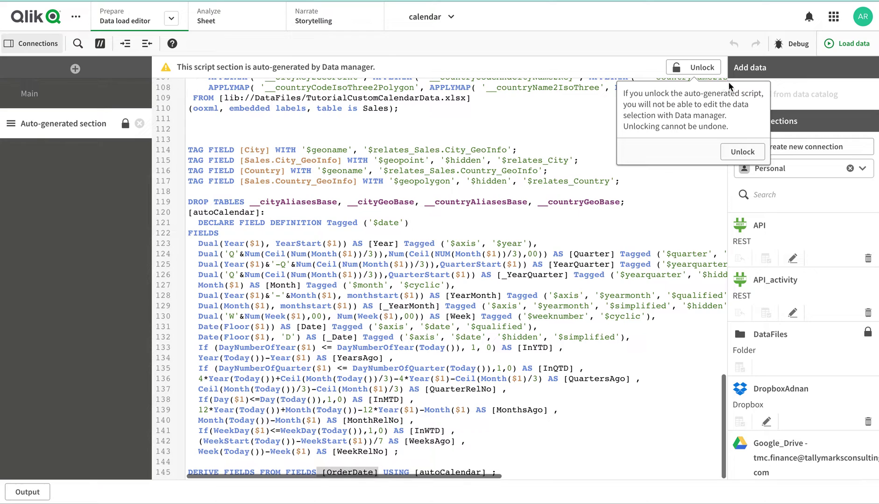
{"action": "left_click", "coordinate": [742, 152]}
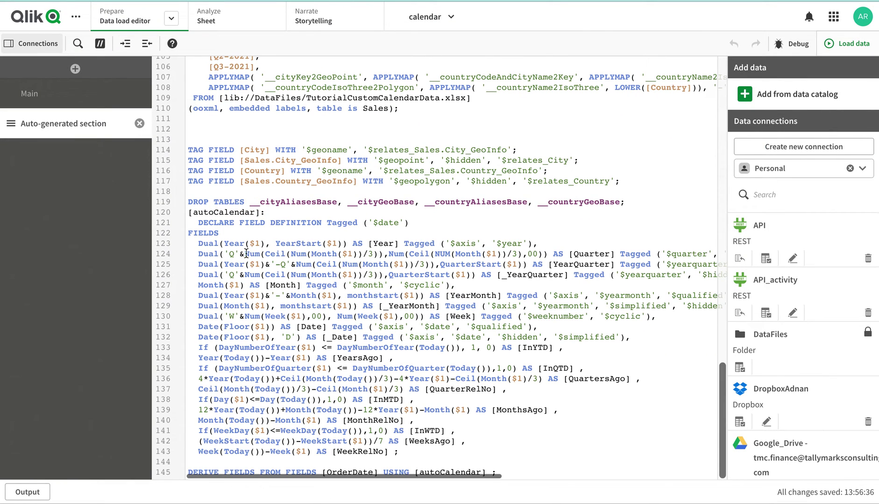
{"action": "left_click", "coordinate": [190, 212]}
{"action": "key", "text": "super+shift+Down"}
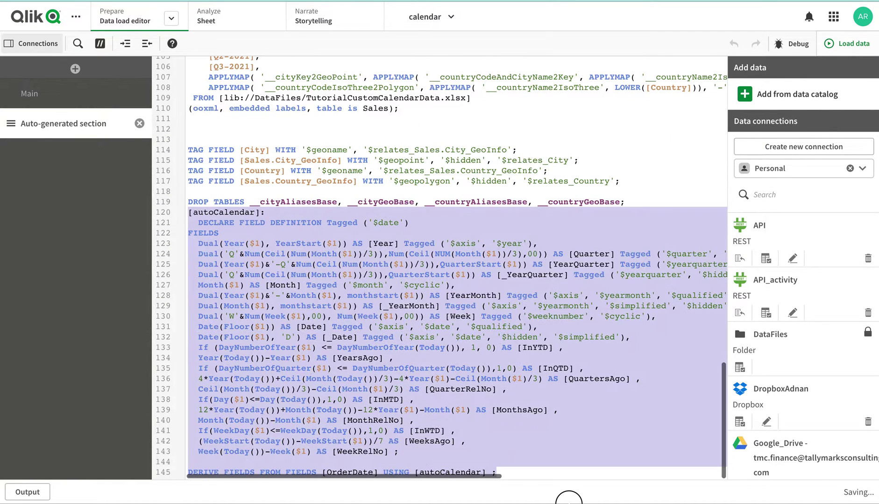
- In the Sales Demo app's load script, remove WeekStart from the autoCalendar DERIVE FIELDS statement, leaving only OrderDate
{"action": "mouse_move", "coordinate": [576, 490]}
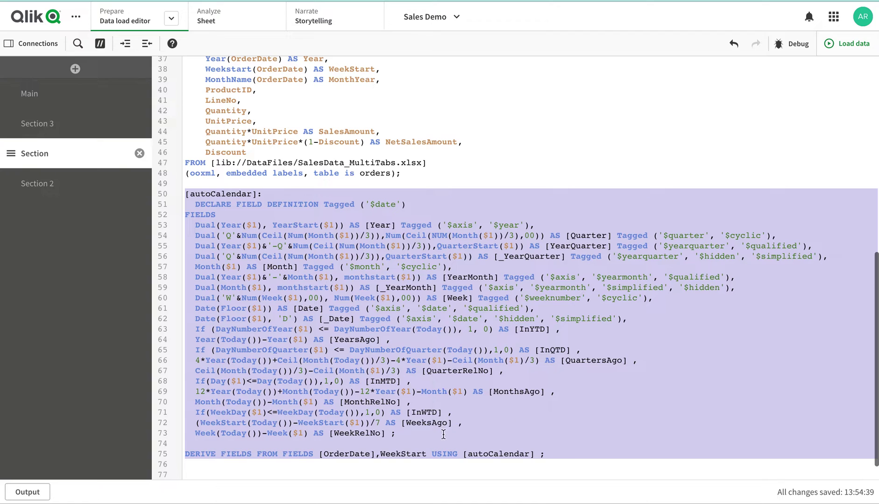
{"action": "left_click", "coordinate": [423, 451]}
{"action": "left_click_drag", "start_coordinate": [426, 453], "coordinate": [378, 456]}
{"action": "key", "text": "BackSpace"}
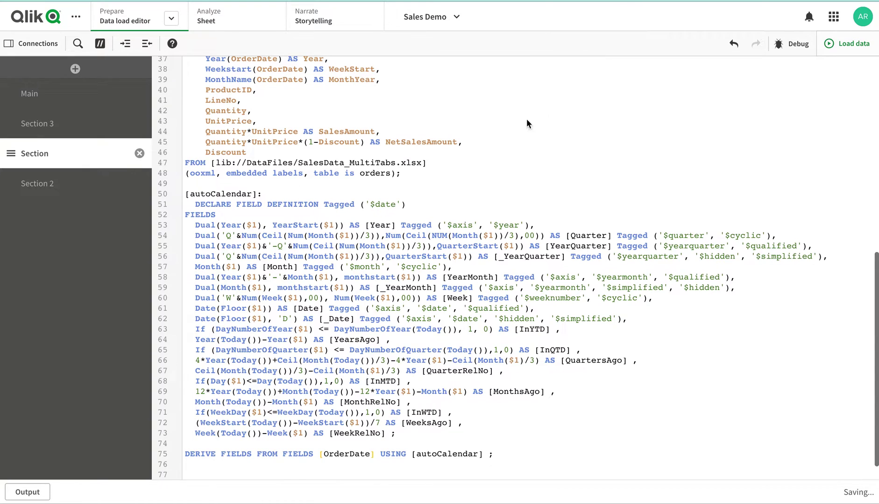
- Comment out the WeekStart field line in the orders LOAD statement
{"action": "scroll", "coordinate": [527, 120], "scroll_direction": "up", "scroll_amount": 5}
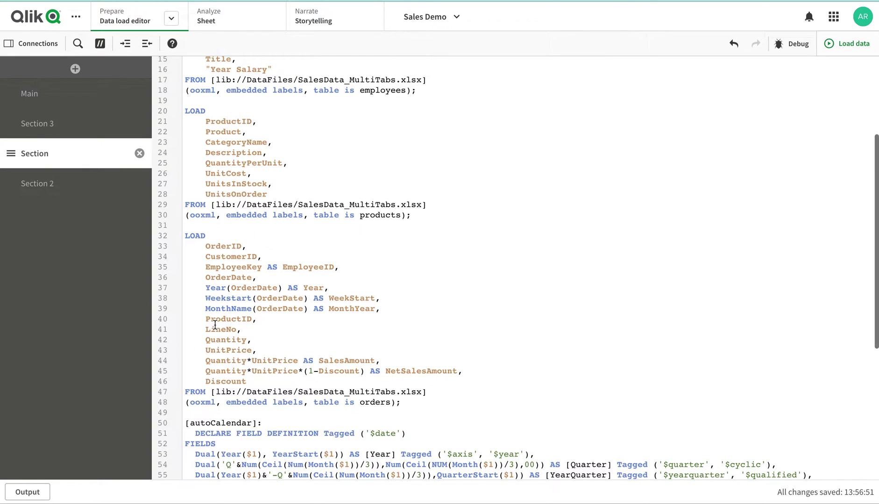
{"action": "left_click", "coordinate": [186, 298]}
{"action": "key", "text": "ctrl+k"}
{"action": "scroll", "coordinate": [554, 309], "scroll_direction": "down", "scroll_amount": 5}
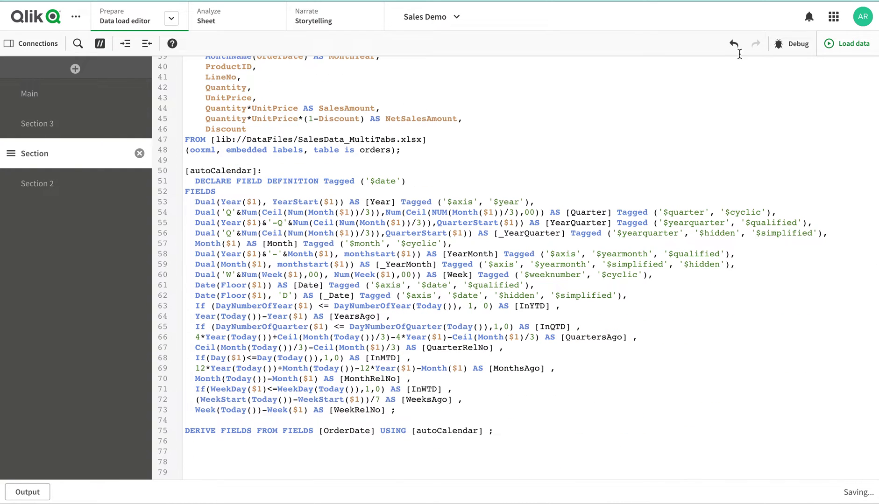
- Reload the Sales Demo data and dismiss the load progress report
{"action": "left_click", "coordinate": [841, 44]}
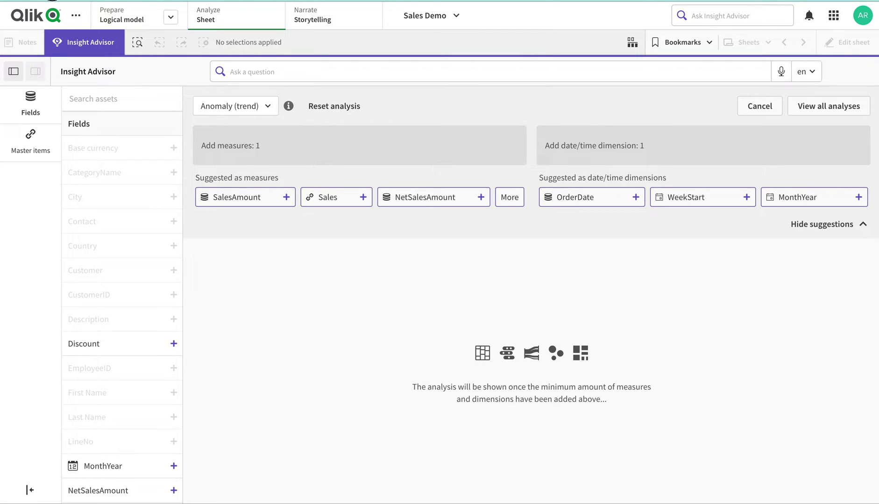
{"action": "left_click", "coordinate": [84, 42]}
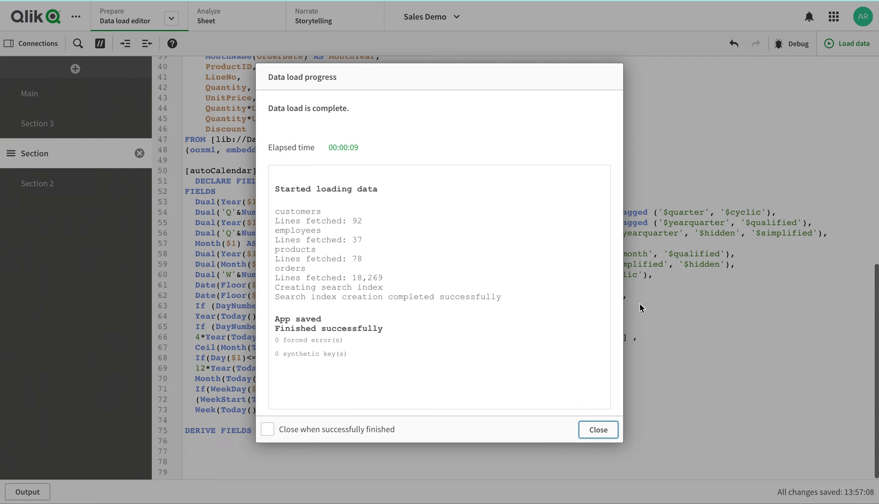
{"action": "left_click", "coordinate": [607, 428]}
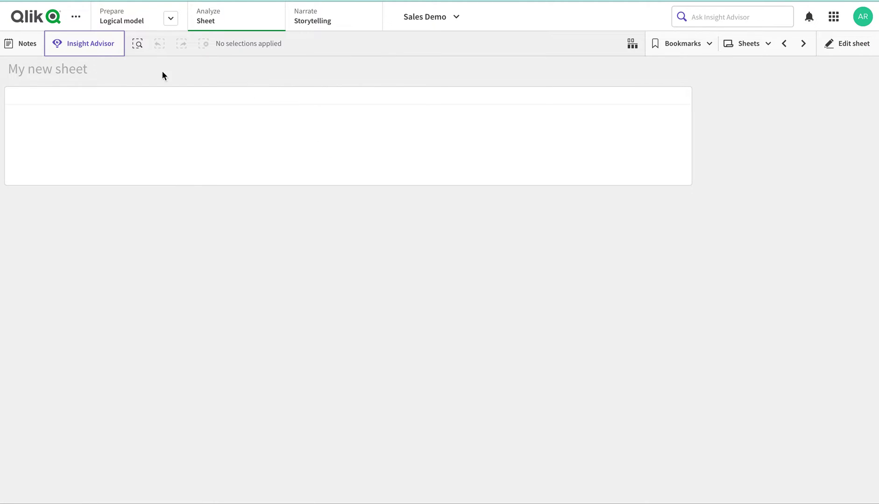
- Open Insight Advisor on the sheet and look through the full list of analysis types
{"action": "left_click", "coordinate": [79, 44]}
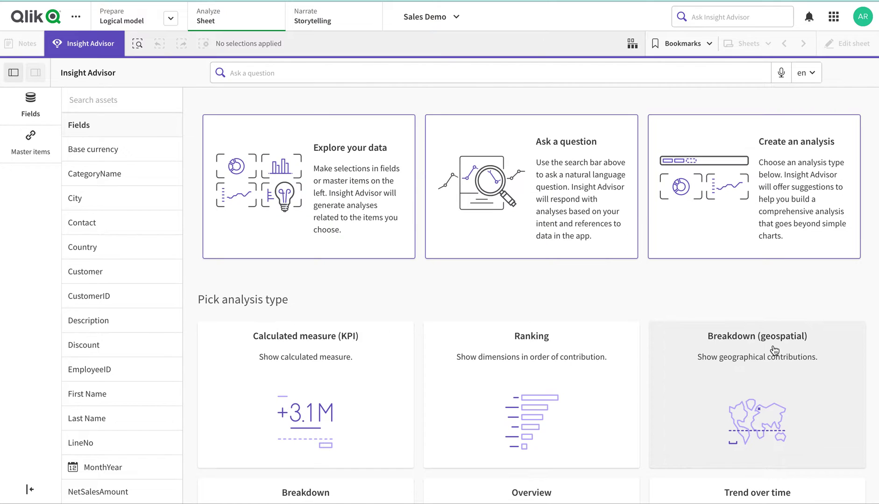
{"action": "scroll", "coordinate": [583, 439], "scroll_direction": "down", "scroll_amount": 3}
{"action": "left_click", "coordinate": [549, 497]}
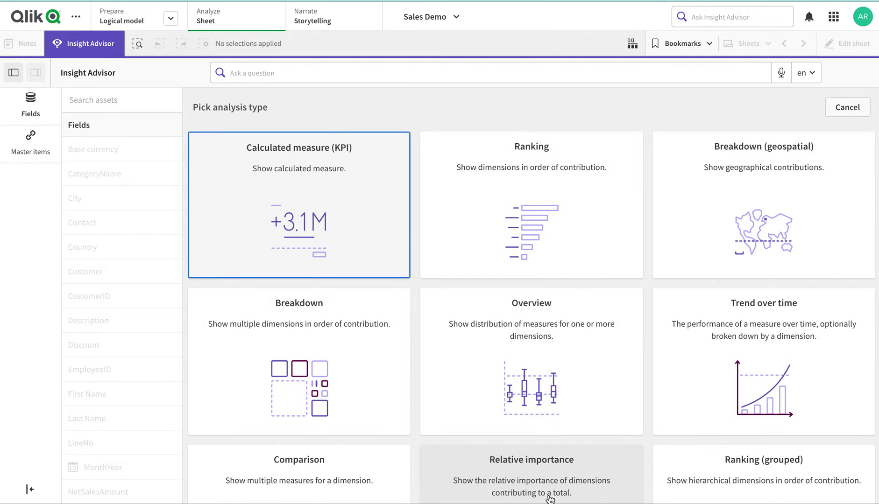
{"action": "scroll", "coordinate": [700, 420], "scroll_direction": "down", "scroll_amount": 15}
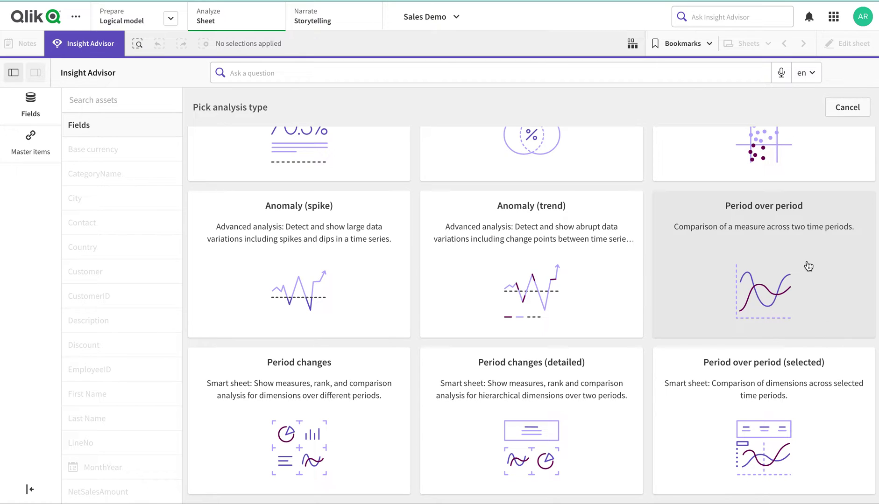
{"action": "scroll", "coordinate": [610, 204], "scroll_direction": "up", "scroll_amount": 10}
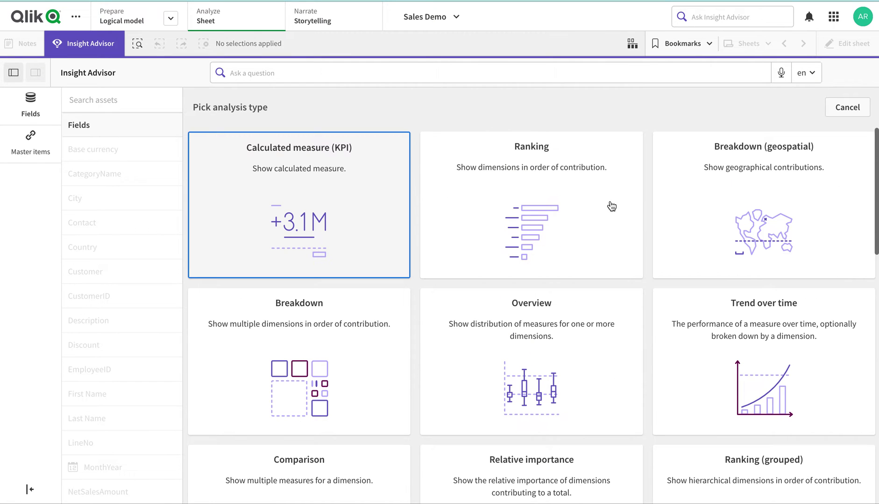
{"action": "scroll", "coordinate": [655, 237], "scroll_direction": "down", "scroll_amount": 9}
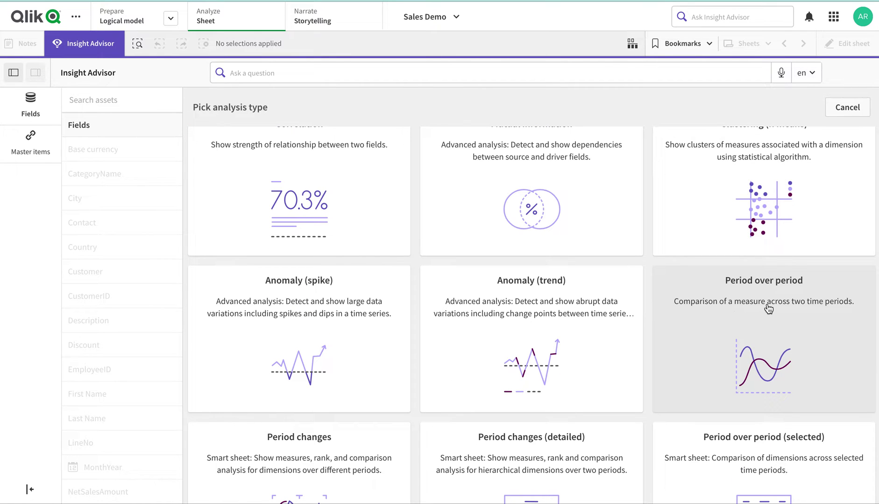
- Start a Period over period analysis and switch its type to Period changes
{"action": "left_click", "coordinate": [768, 309]}
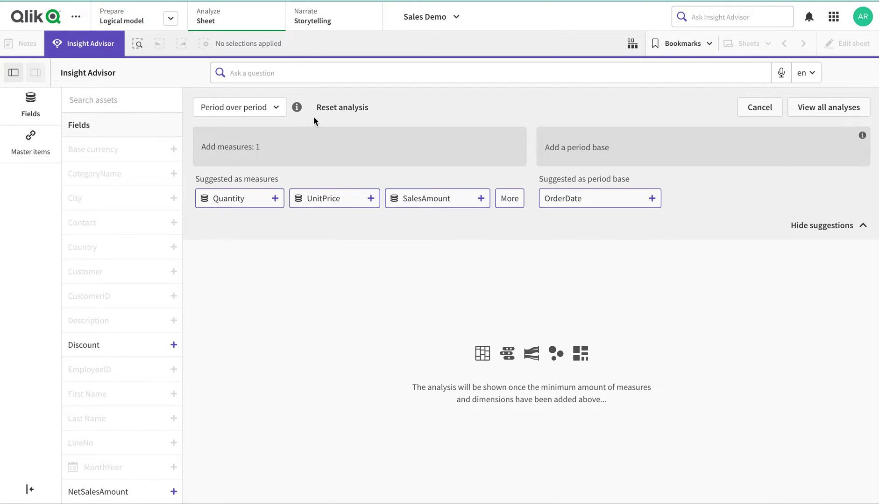
{"action": "left_click", "coordinate": [234, 109]}
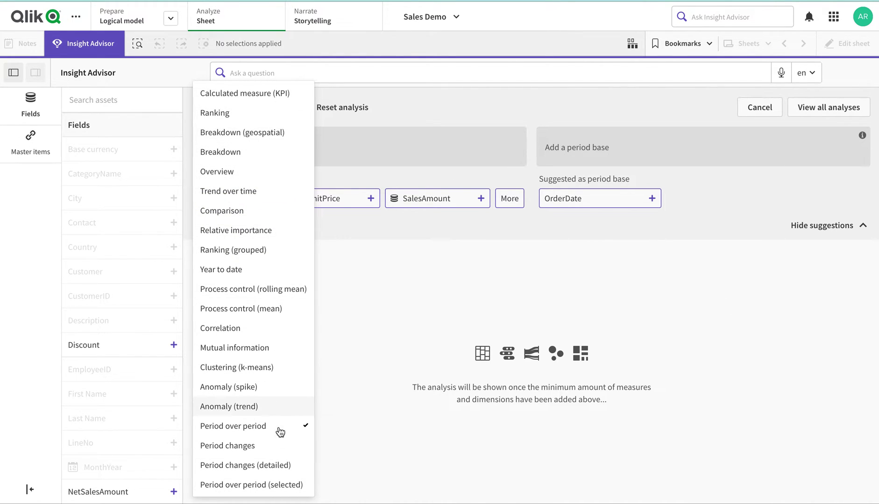
{"action": "left_click", "coordinate": [279, 449]}
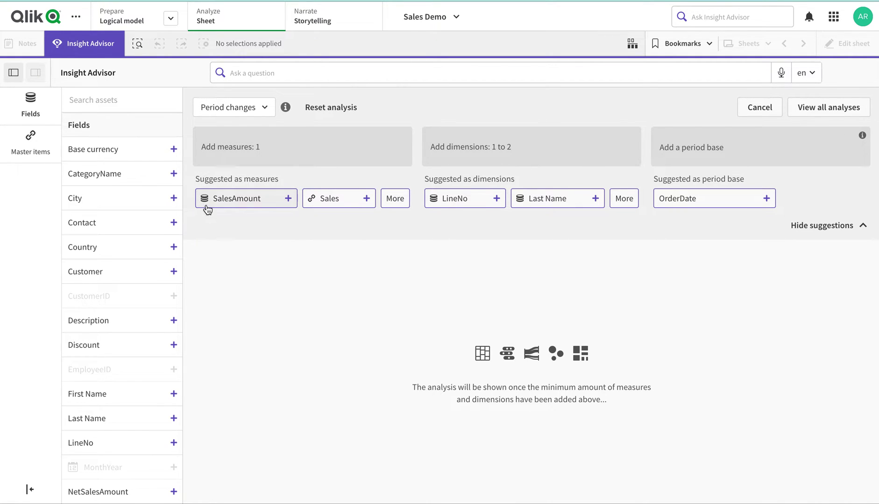
- Add SalesAmount as the measure, OrderDate as the period base and Customer as the dimension
{"action": "left_click", "coordinate": [219, 201]}
{"action": "left_click", "coordinate": [706, 199]}
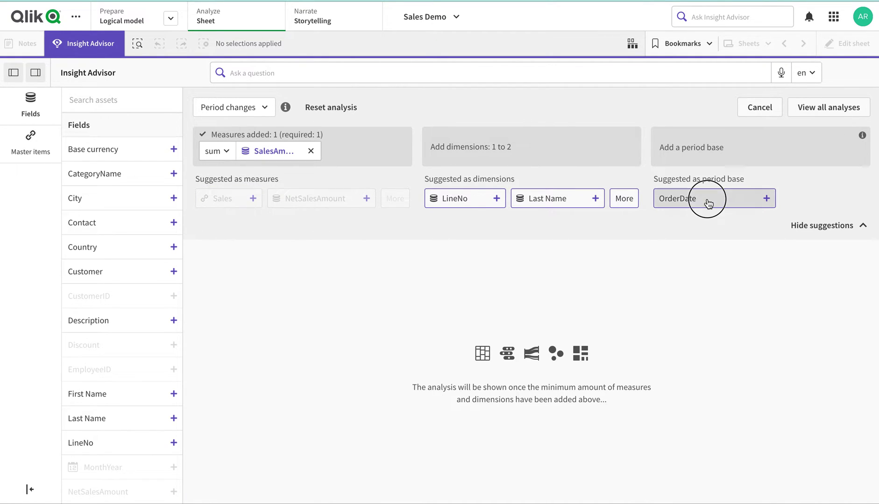
{"action": "left_click", "coordinate": [621, 198]}
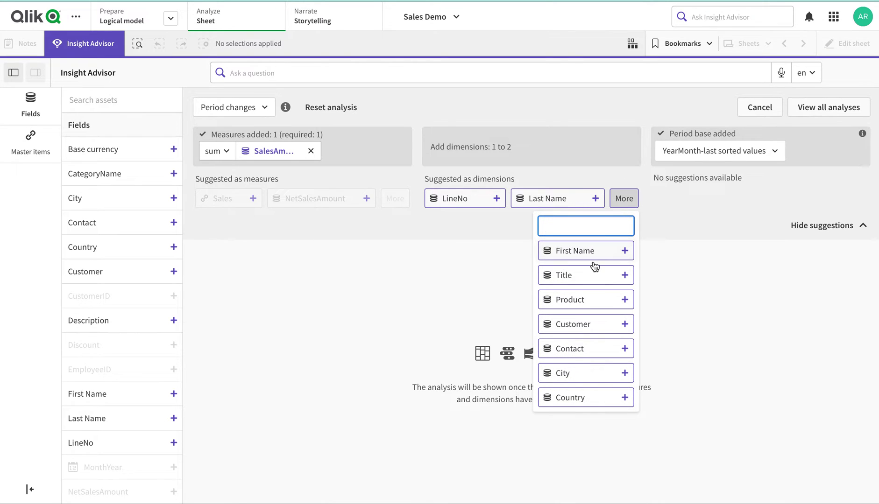
{"action": "left_click", "coordinate": [583, 324]}
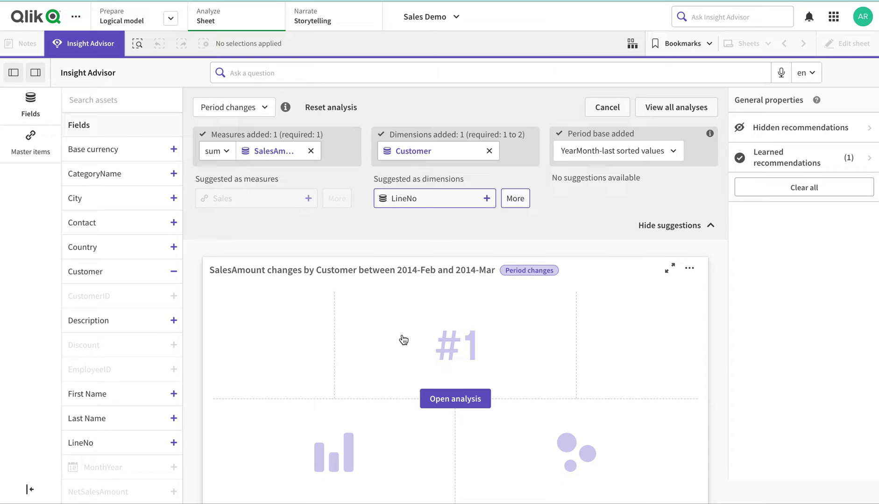
- Open the SalesAmount by Customer analysis and examine which OrderDate calendar periods its analysis period offers
{"action": "left_click", "coordinate": [443, 401]}
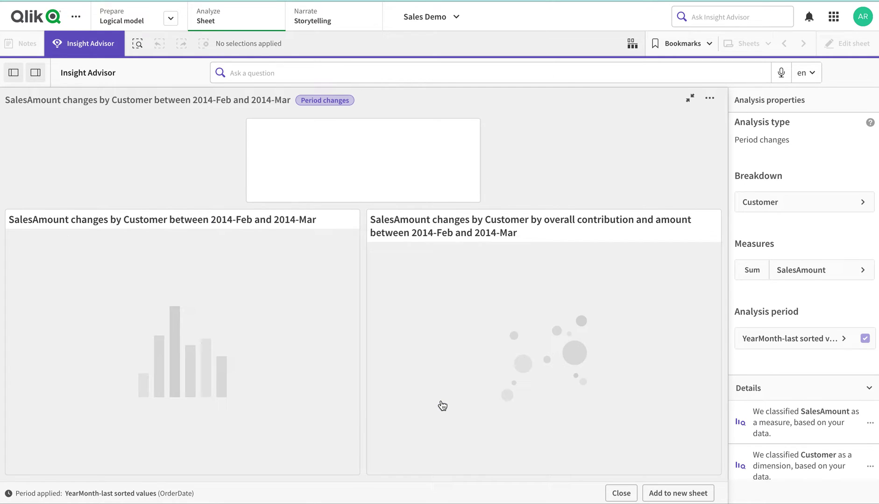
{"action": "left_click", "coordinate": [818, 347]}
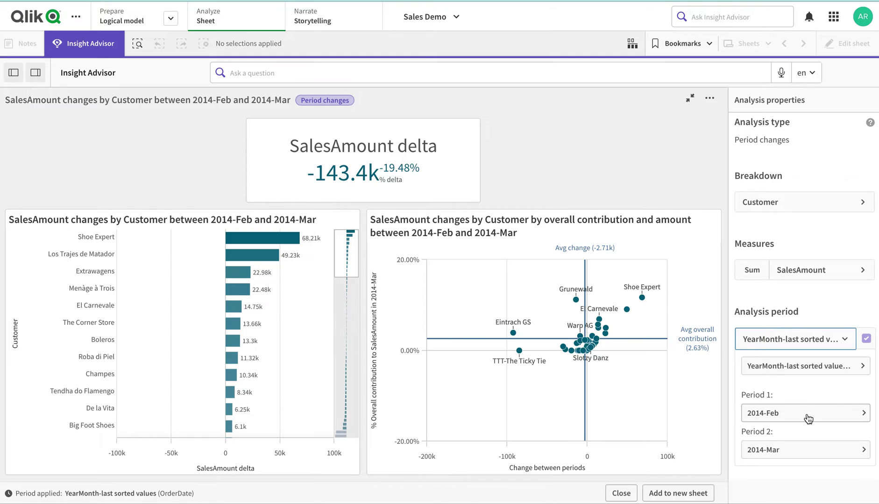
{"action": "left_click", "coordinate": [820, 373]}
{"action": "left_click", "coordinate": [821, 378]}
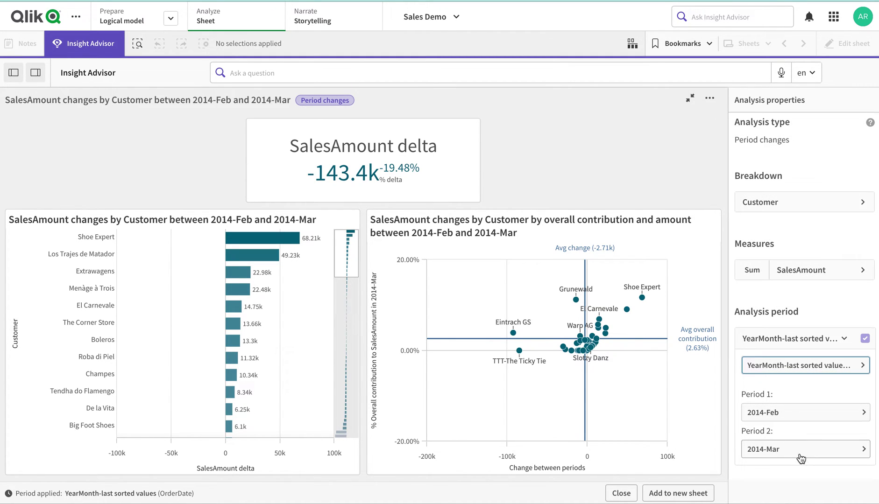
{"action": "left_click", "coordinate": [808, 370]}
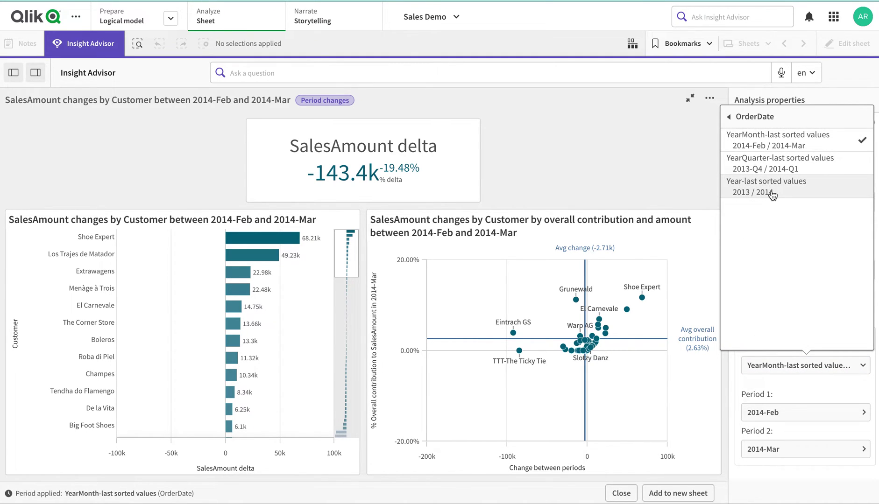
{"action": "left_click", "coordinate": [678, 182]}
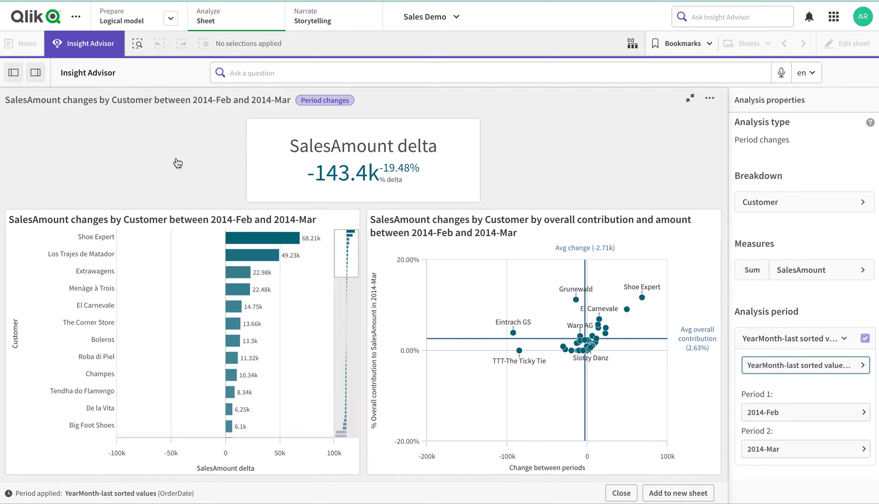
- Open the app's logical model in a separate tab, continue to the business logic and display its calendar periods
{"action": "left_click", "coordinate": [172, 21]}
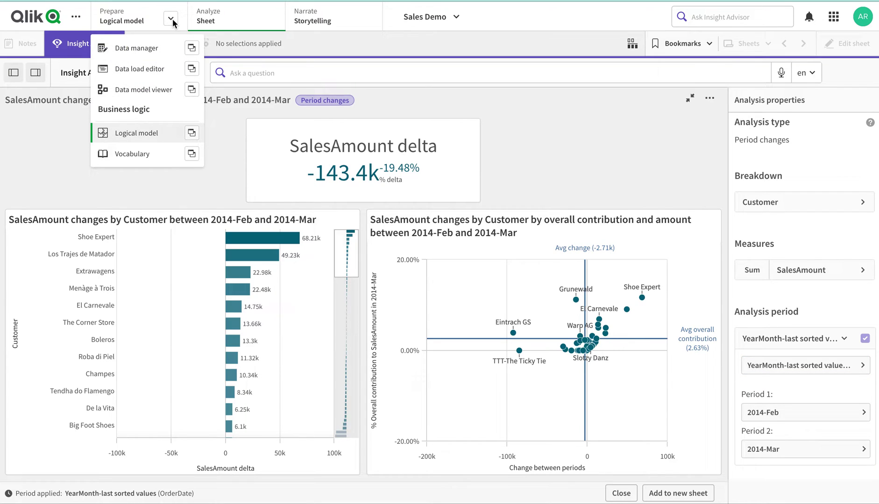
{"action": "left_click", "coordinate": [190, 134]}
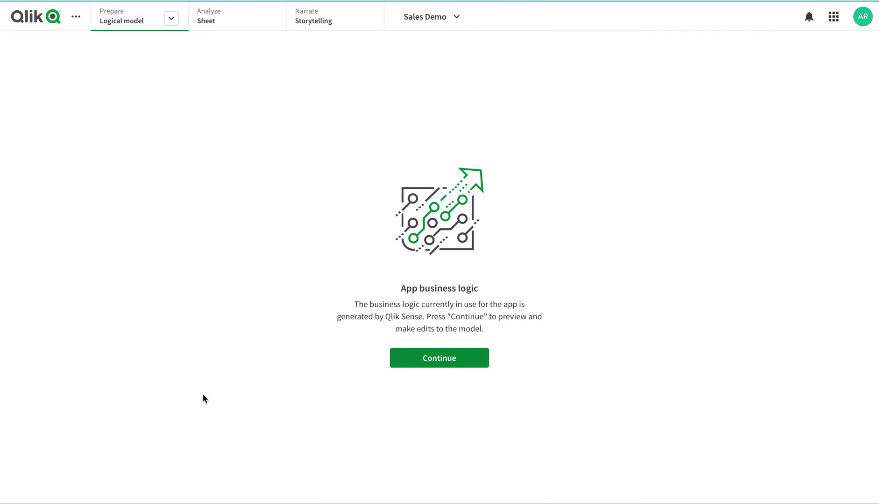
{"action": "left_click", "coordinate": [423, 359]}
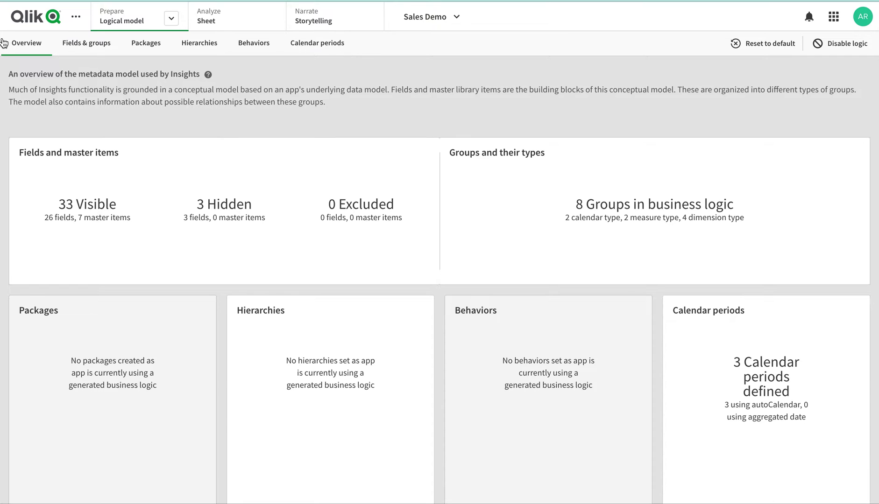
{"action": "left_click", "coordinate": [317, 45]}
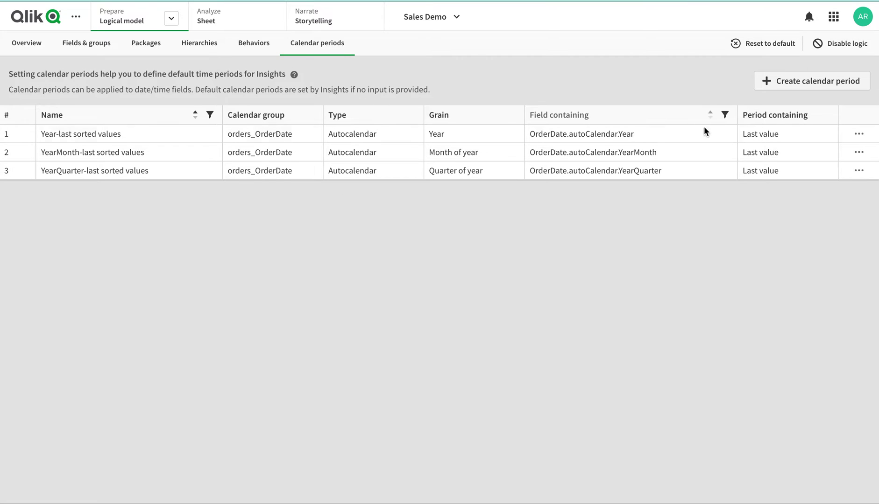
- Start a new calendar period for the orders_OrderDate calendar group with Use Autocalendar enabled
{"action": "left_click", "coordinate": [823, 85]}
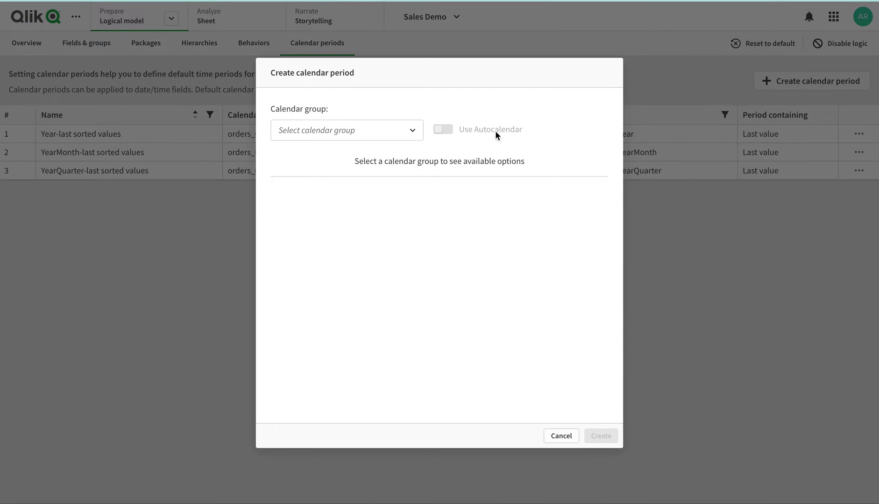
{"action": "left_click", "coordinate": [405, 135]}
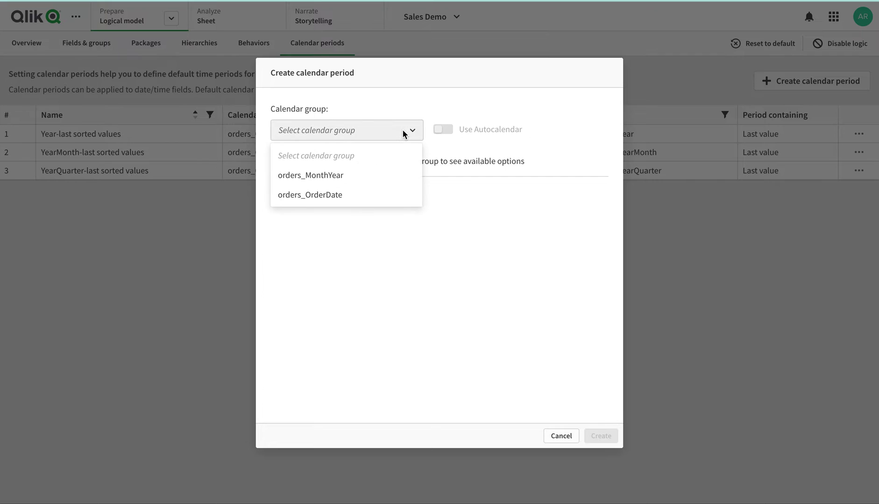
{"action": "left_click", "coordinate": [332, 195]}
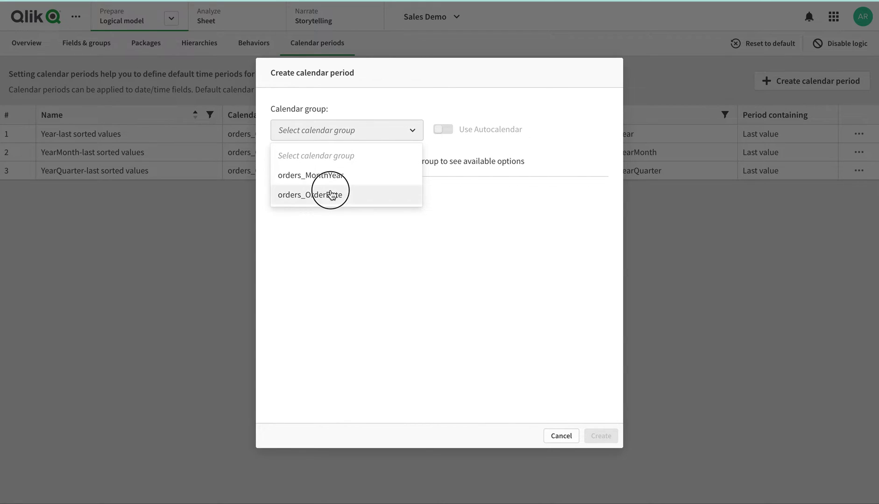
{"action": "left_click", "coordinate": [449, 131]}
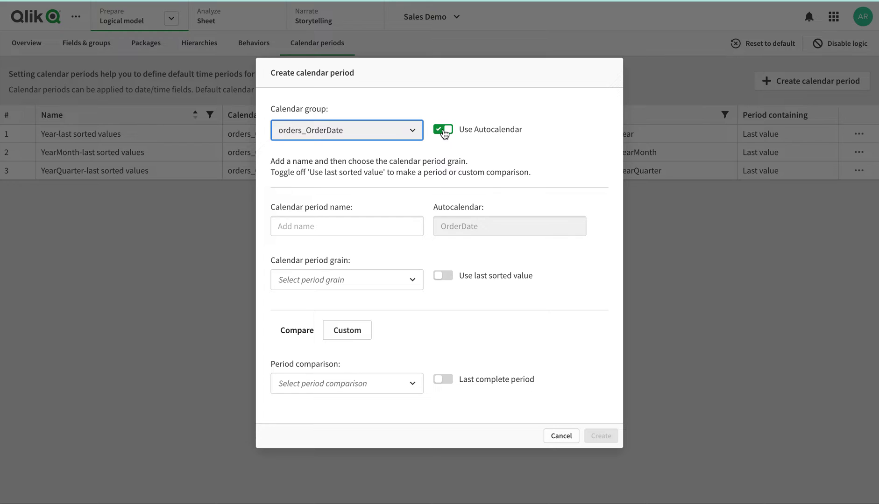
{"action": "left_click", "coordinate": [444, 131]}
{"action": "left_click", "coordinate": [444, 131]}
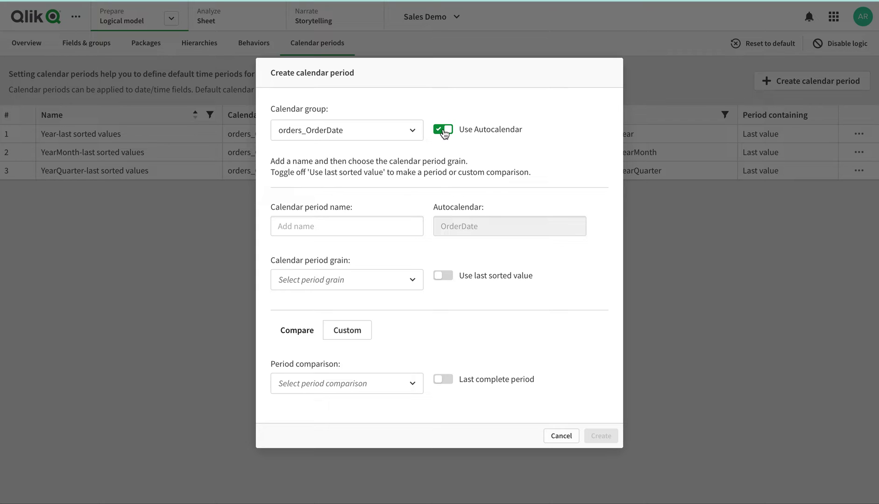
{"action": "left_click", "coordinate": [443, 131]}
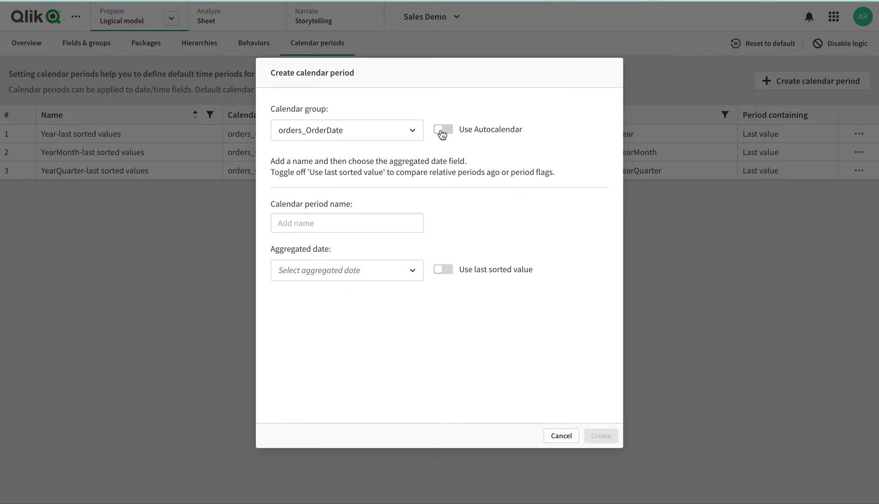
{"action": "left_click", "coordinate": [391, 214]}
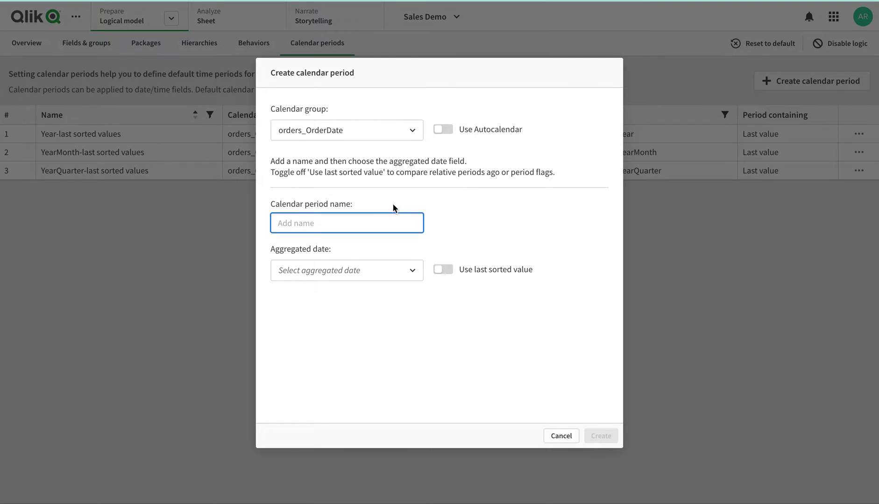
{"action": "left_click", "coordinate": [443, 132]}
- Name the calendar period "Last Year Month compariso" and set its grain to Month of year
{"action": "left_click", "coordinate": [385, 231]}
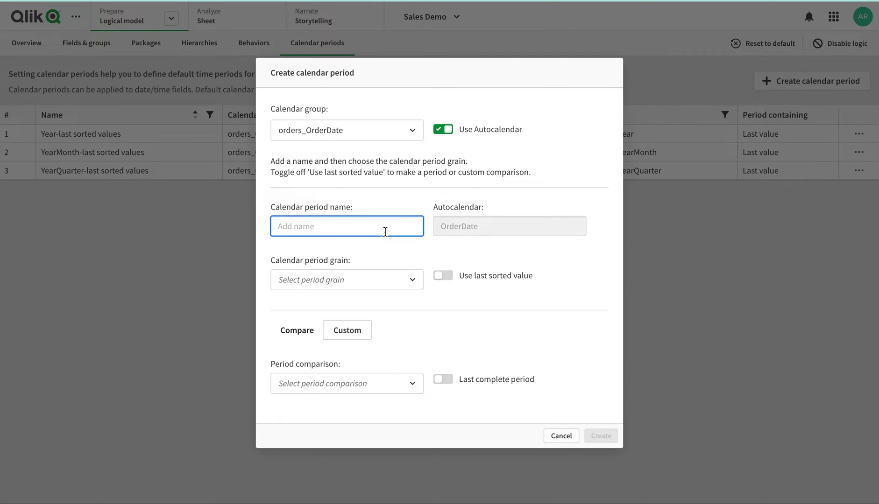
{"action": "type", "text": "Last Yeat"}
{"action": "key", "text": "BackSpace"}
{"action": "type", "text": "r Month"}
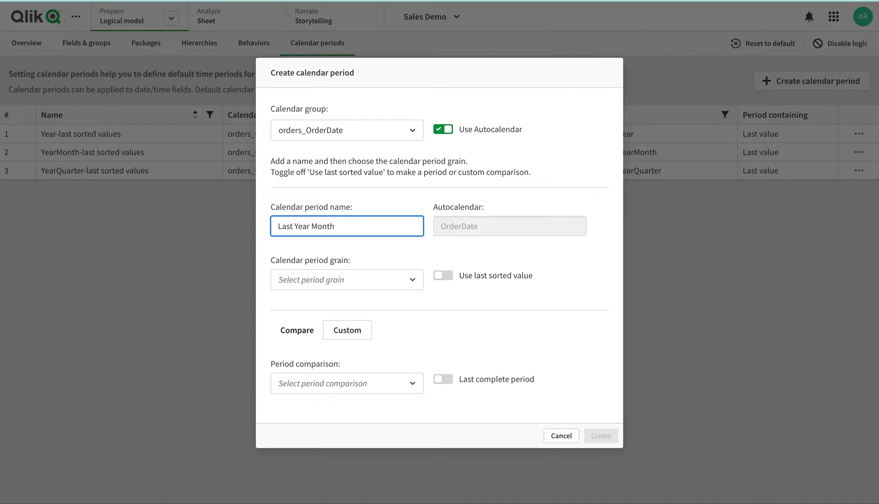
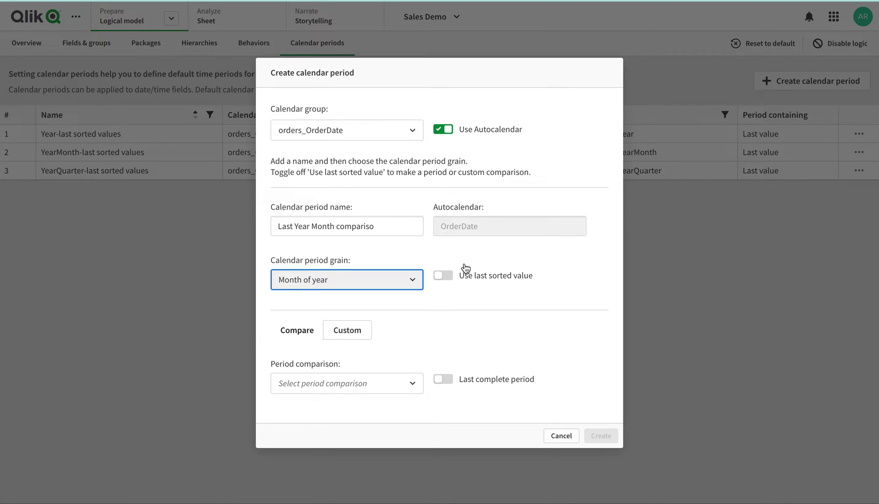
- Set the calendar period's comparison to Month over month
{"action": "left_click", "coordinate": [320, 332]}
{"action": "left_click", "coordinate": [362, 392]}
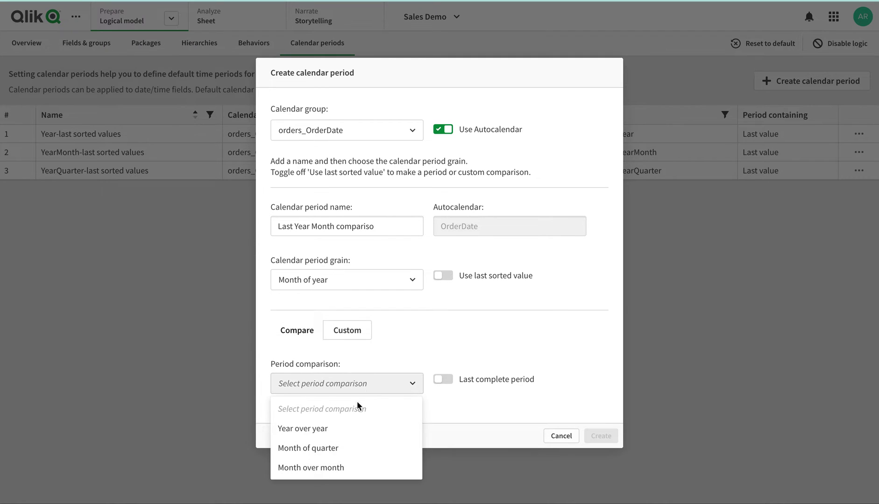
{"action": "left_click", "coordinate": [330, 469]}
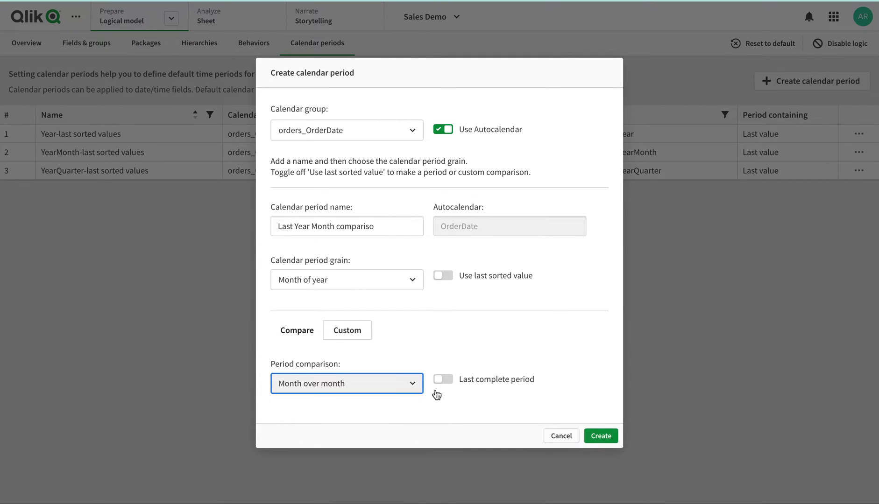
- Switch to a custom comparison with offset 0 and compare offset 12, and create the calendar period
{"action": "left_click", "coordinate": [358, 331]}
{"action": "left_click", "coordinate": [326, 383]}
{"action": "left_click", "coordinate": [291, 433]}
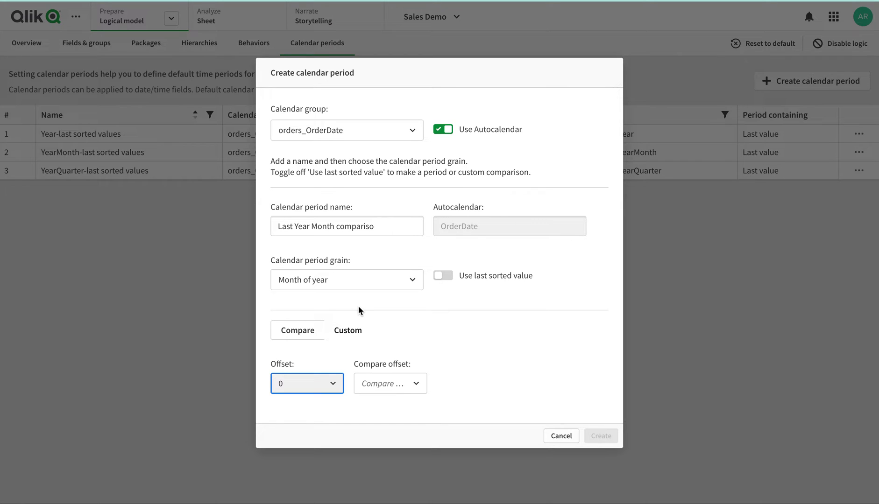
{"action": "left_click", "coordinate": [403, 384]}
{"action": "scroll", "coordinate": [396, 448], "scroll_direction": "down", "scroll_amount": 3}
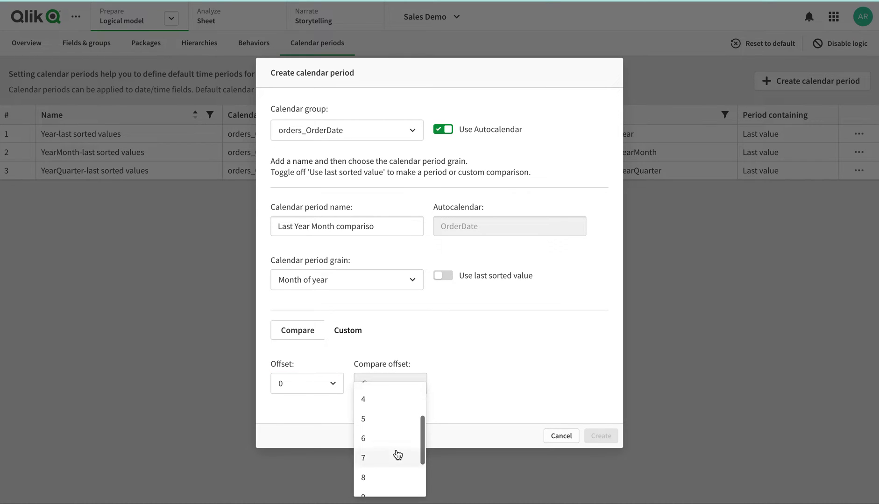
{"action": "left_click", "coordinate": [387, 487]}
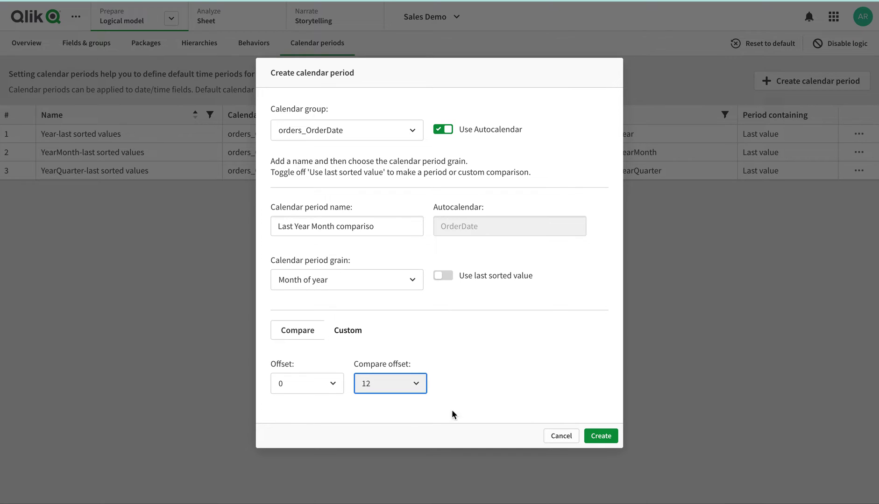
{"action": "left_click", "coordinate": [602, 437]}
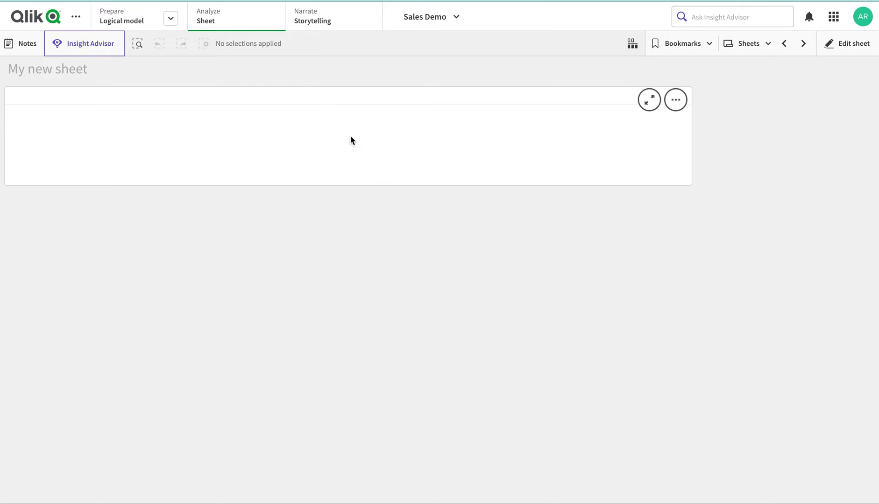
- Open Insight Advisor from the sheet and start a Period changes analysis from the full list of analysis types
{"action": "left_click", "coordinate": [111, 41]}
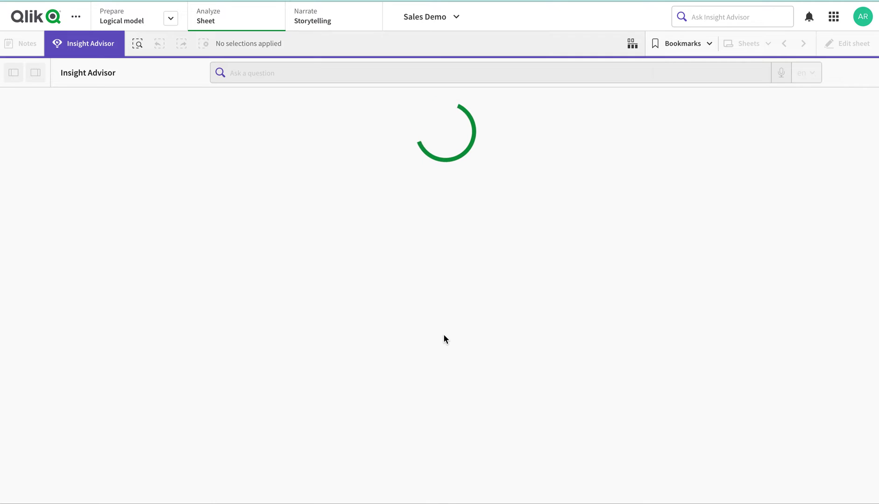
{"action": "scroll", "coordinate": [515, 452], "scroll_direction": "down", "scroll_amount": 2}
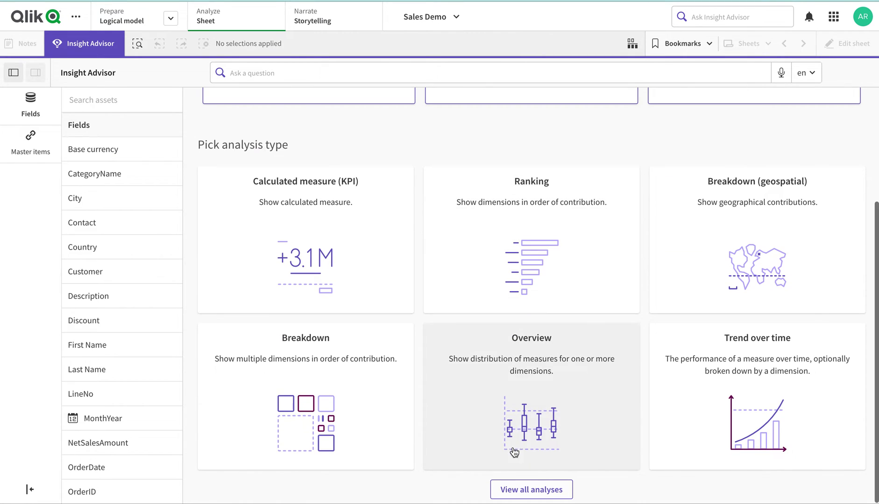
{"action": "left_click", "coordinate": [516, 493]}
{"action": "scroll", "coordinate": [526, 335], "scroll_direction": "down", "scroll_amount": 12}
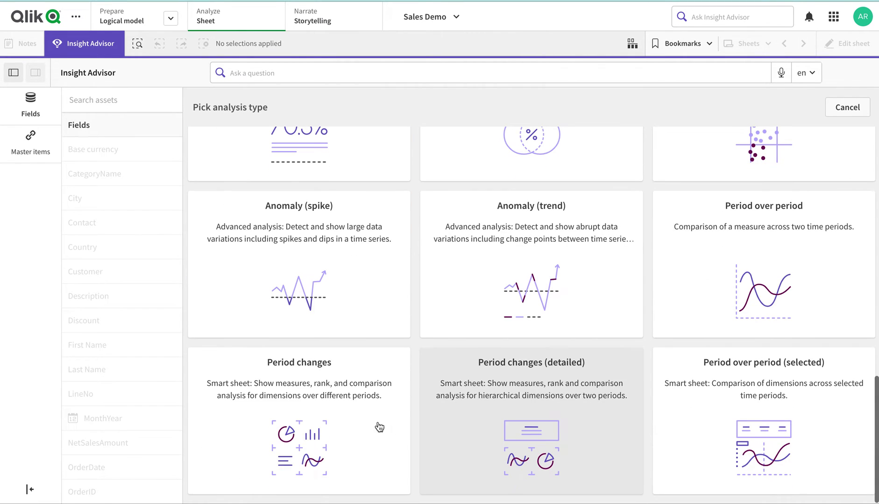
{"action": "left_click", "coordinate": [397, 428]}
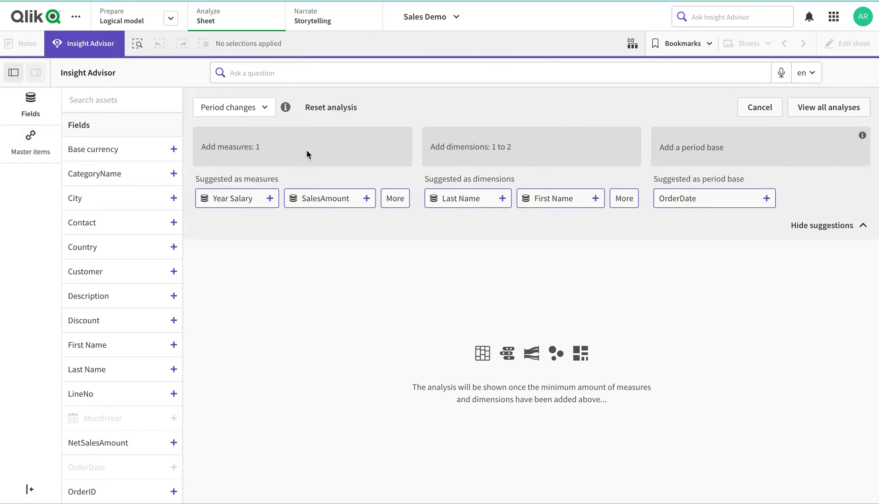
- Add SalesAmount as the measure, OrderDate as the period base and Customer as the dimension of the Period changes analysis
{"action": "left_click", "coordinate": [318, 200]}
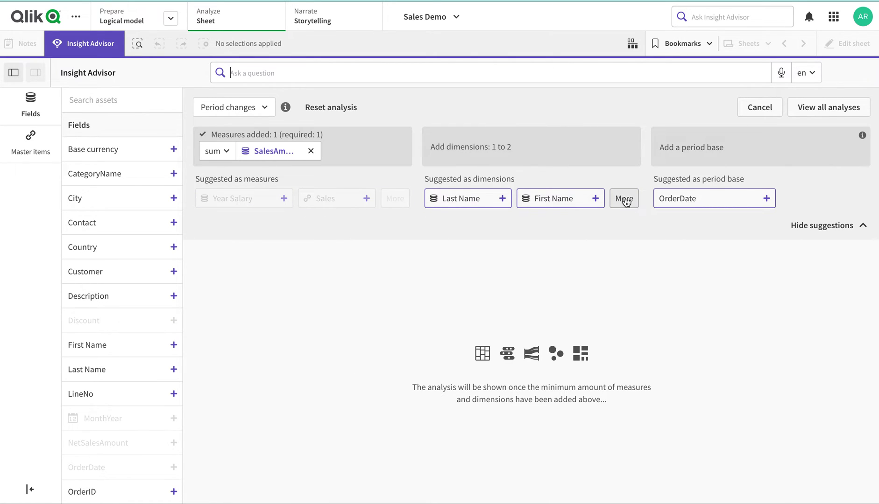
{"action": "left_click", "coordinate": [680, 199]}
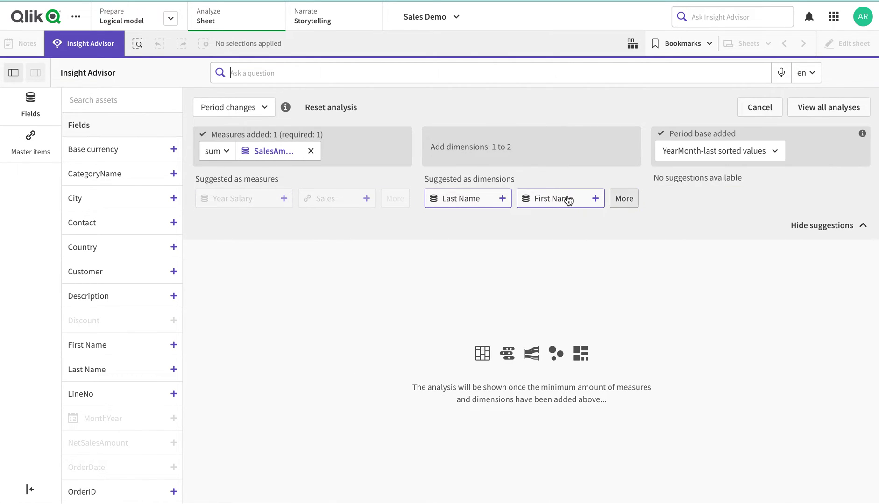
{"action": "left_click", "coordinate": [615, 199]}
{"action": "left_click", "coordinate": [586, 301]}
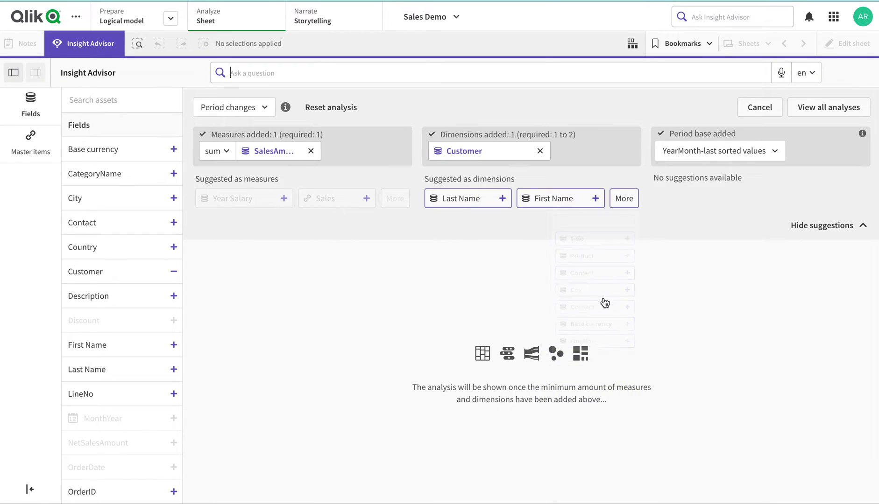
- Open the SalesAmount by Customer analysis and set its analysis period to Last Year Month compariso
{"action": "left_click", "coordinate": [394, 400]}
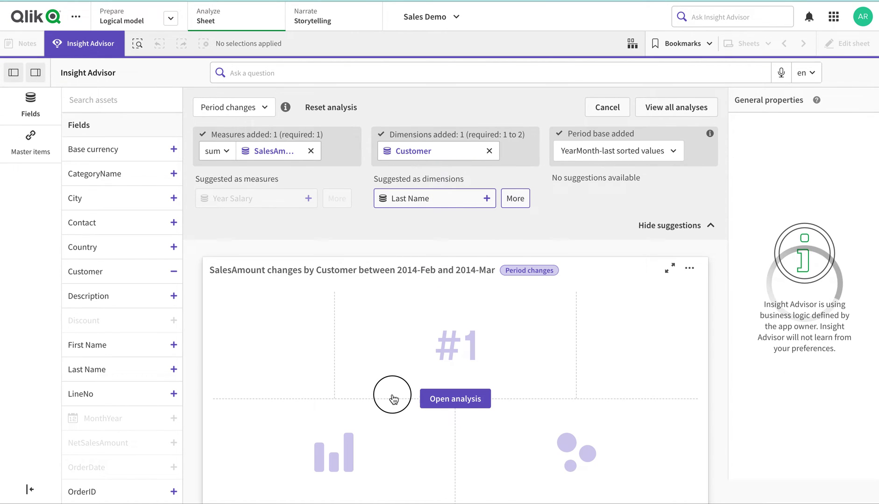
{"action": "left_click", "coordinate": [451, 399]}
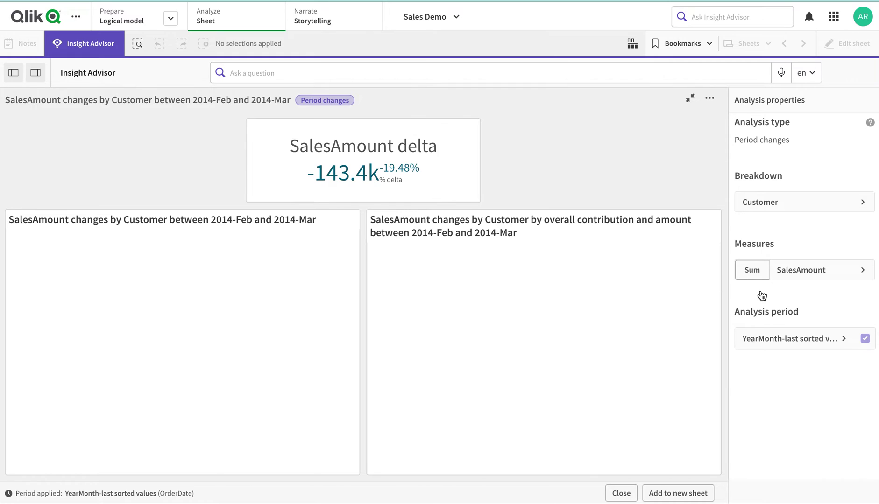
{"action": "left_click", "coordinate": [783, 338]}
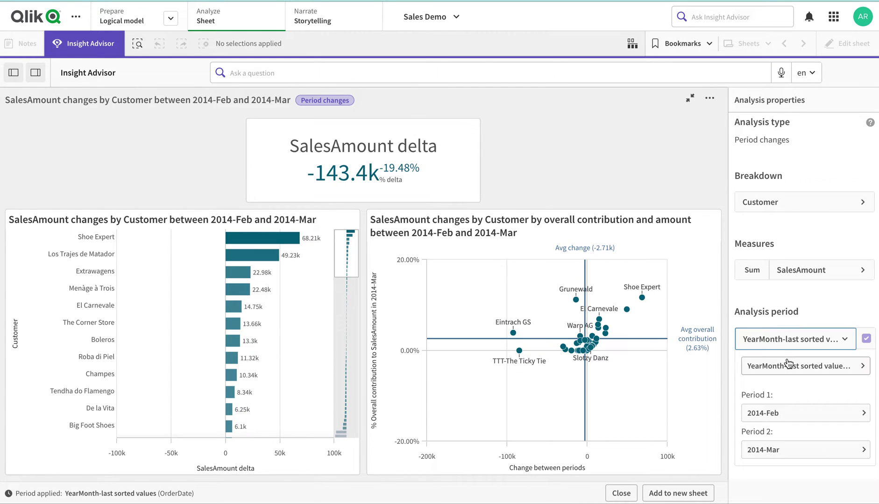
{"action": "left_click", "coordinate": [788, 365]}
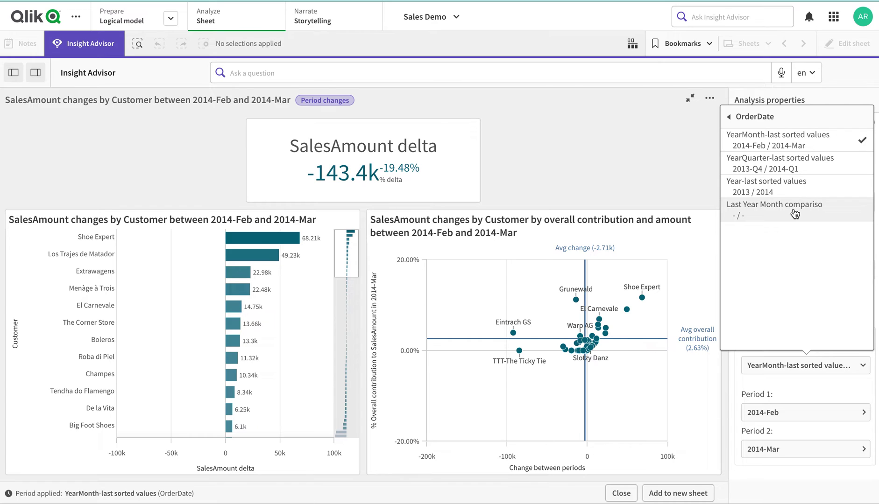
{"action": "left_click", "coordinate": [754, 217]}
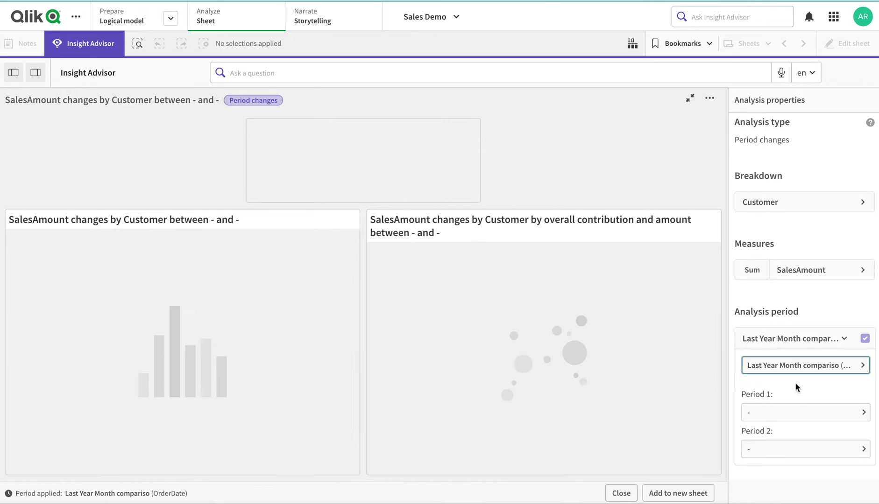
- Set Period 1 of the analysis period to 2014-Mar
{"action": "left_click", "coordinate": [802, 416]}
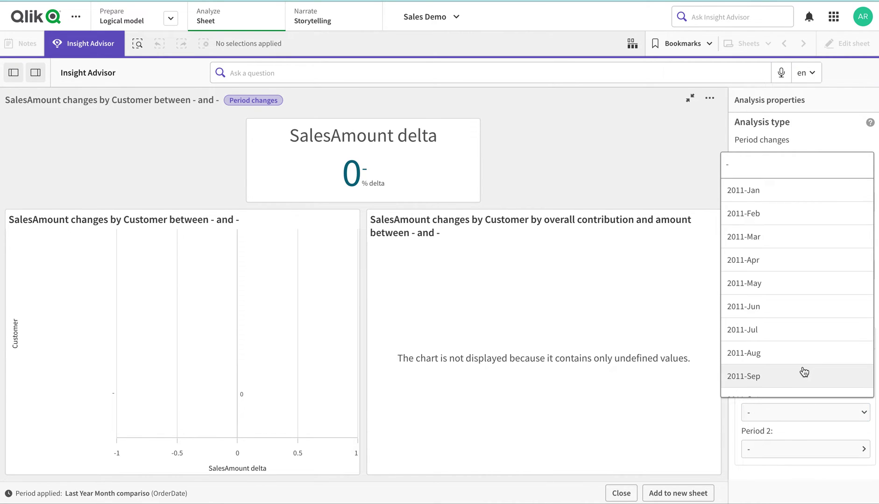
{"action": "scroll", "coordinate": [804, 372], "scroll_direction": "down", "scroll_amount": 15}
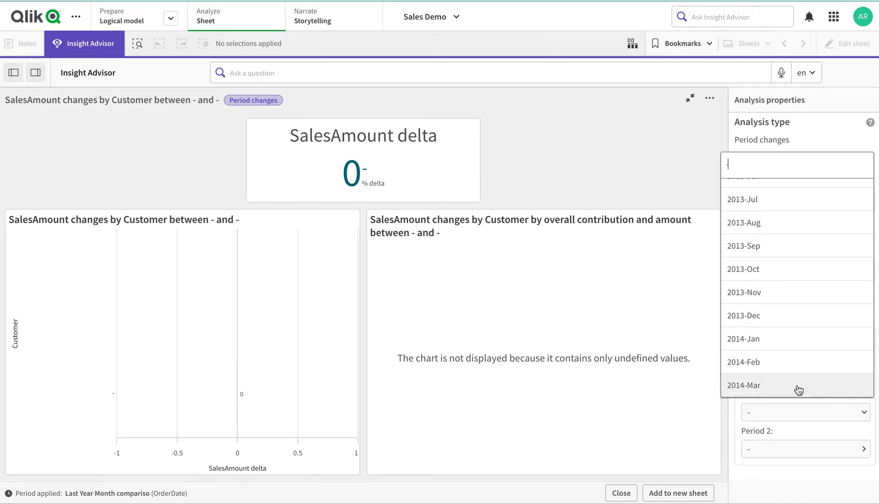
{"action": "left_click", "coordinate": [798, 390]}
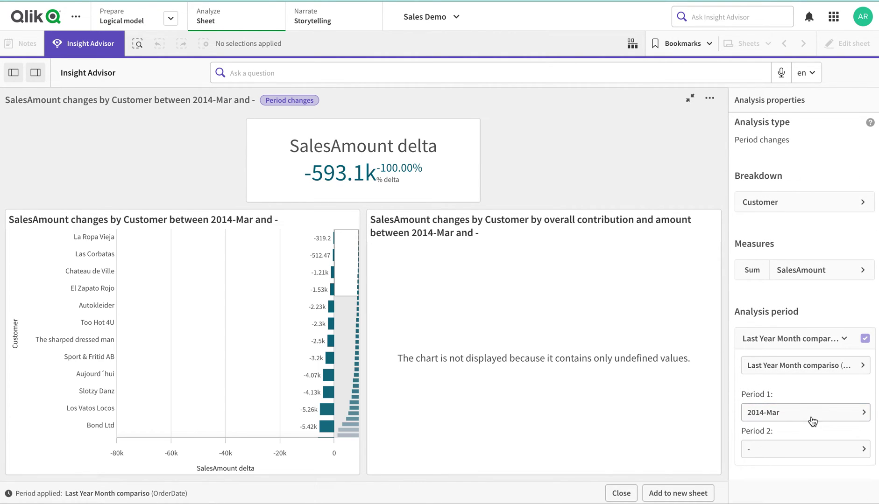
- Change Period 1 of the analysis period to 2013-Mar
{"action": "left_click", "coordinate": [813, 422]}
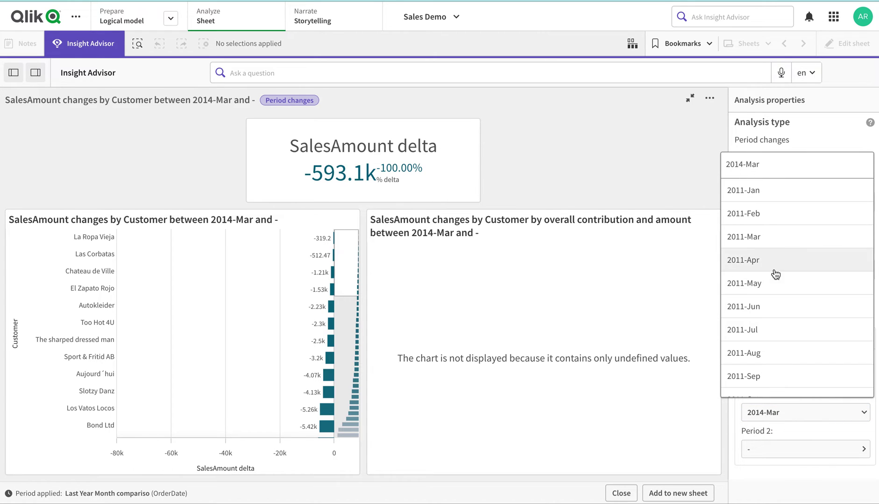
{"action": "scroll", "coordinate": [771, 248], "scroll_direction": "down", "scroll_amount": 10}
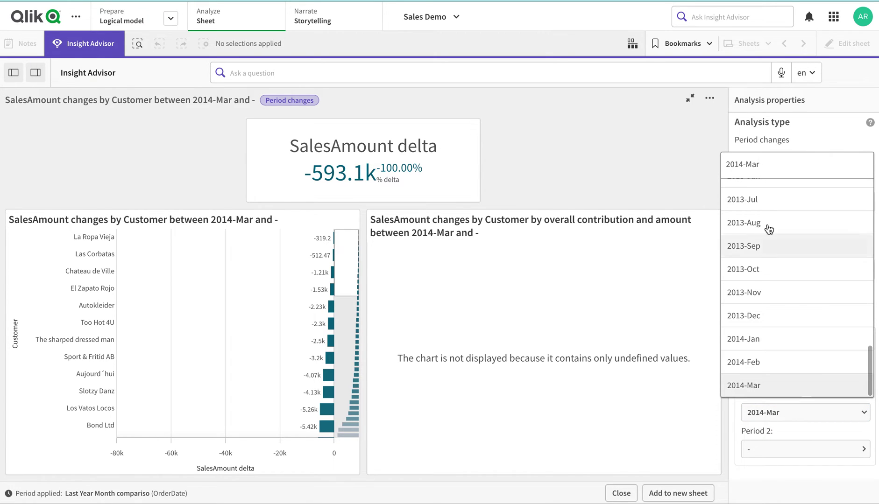
{"action": "scroll", "coordinate": [768, 228], "scroll_direction": "up", "scroll_amount": 4}
{"action": "left_click", "coordinate": [767, 206]}
- Set Period 2 of the analysis period to 2014-Mar for comparison with 2013-Mar
{"action": "left_click", "coordinate": [800, 457]}
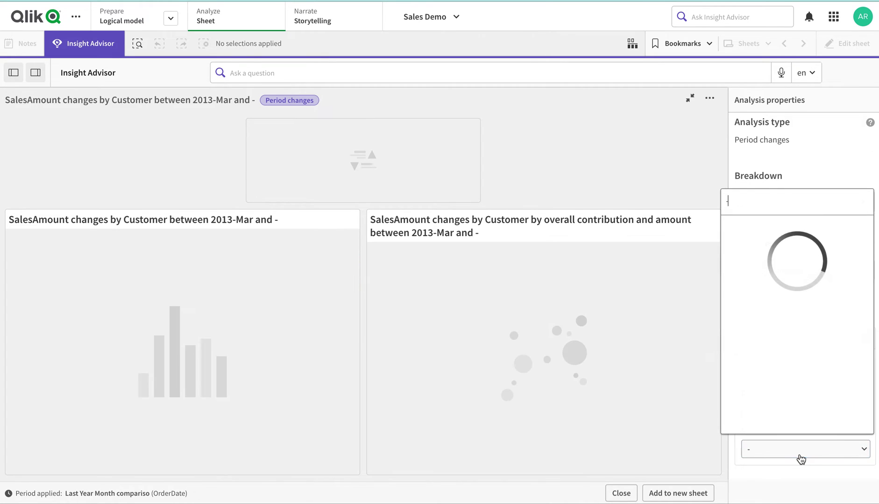
{"action": "scroll", "coordinate": [787, 324], "scroll_direction": "down", "scroll_amount": 10}
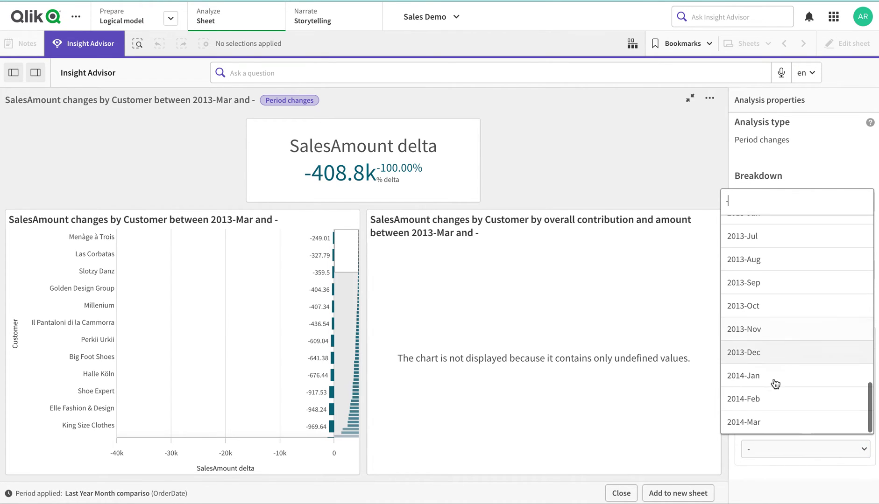
{"action": "left_click", "coordinate": [768, 422]}
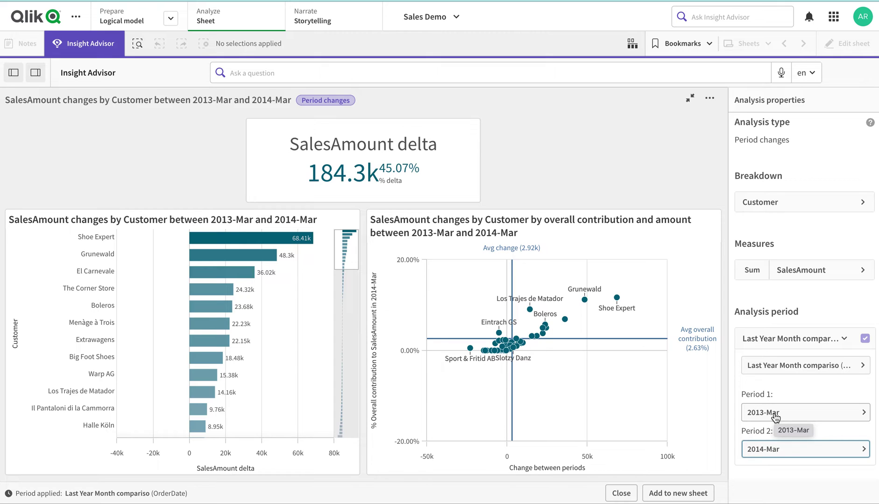
{"action": "left_click", "coordinate": [796, 366]}
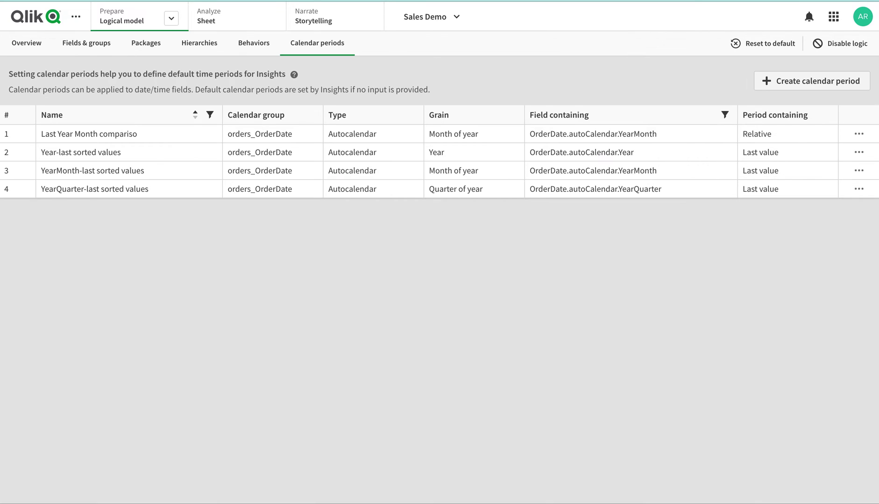
- Open the Last Year Month compariso calendar period for editing and try switching Use last sorted value on and off
{"action": "left_click", "coordinate": [859, 133]}
{"action": "left_click", "coordinate": [819, 152]}
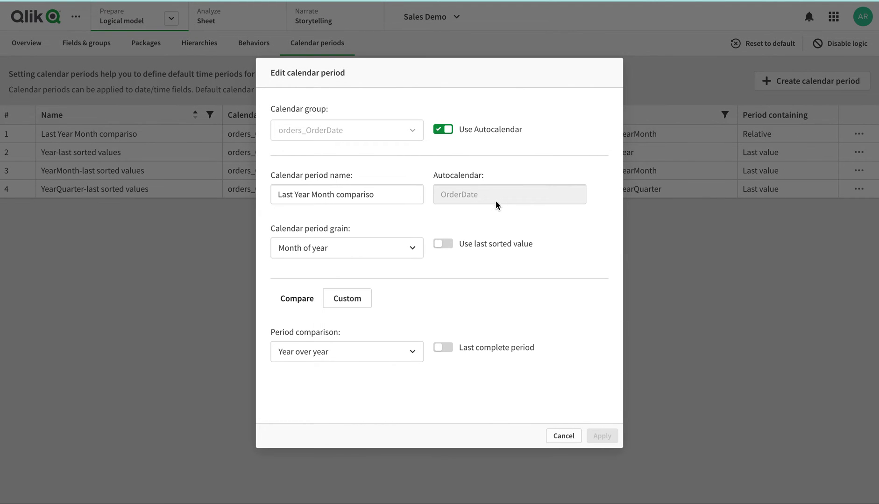
{"action": "left_click", "coordinate": [450, 246]}
{"action": "left_click", "coordinate": [403, 244]}
{"action": "left_click", "coordinate": [480, 262]}
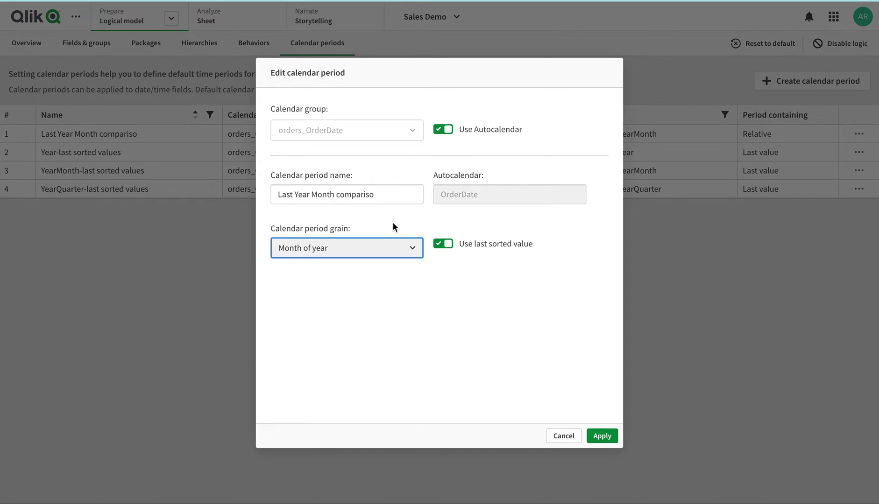
{"action": "left_click", "coordinate": [437, 245]}
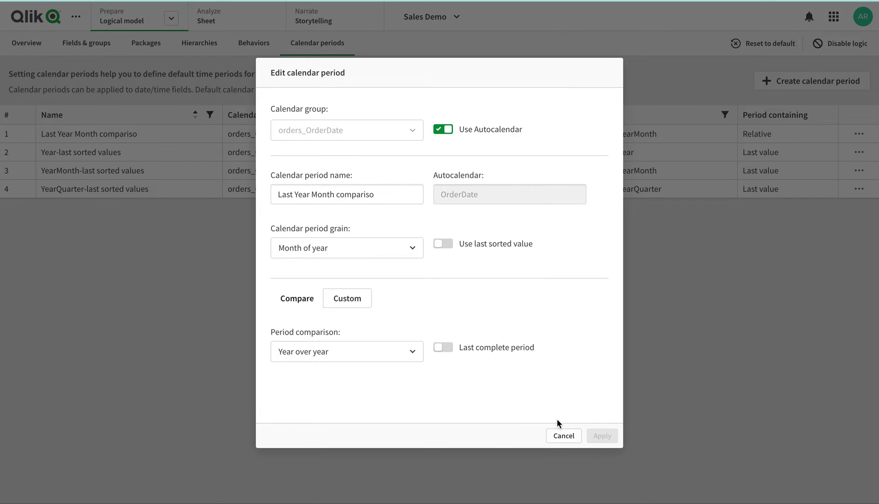
- Try enabling Last complete period for the year over year comparison, and switch to a custom comparison with offset 0
{"action": "left_click", "coordinate": [447, 349]}
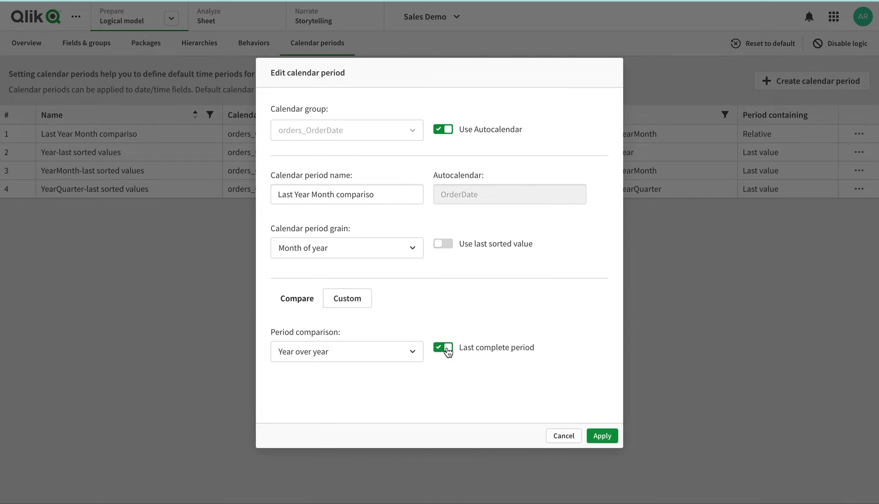
{"action": "left_click", "coordinate": [402, 351]}
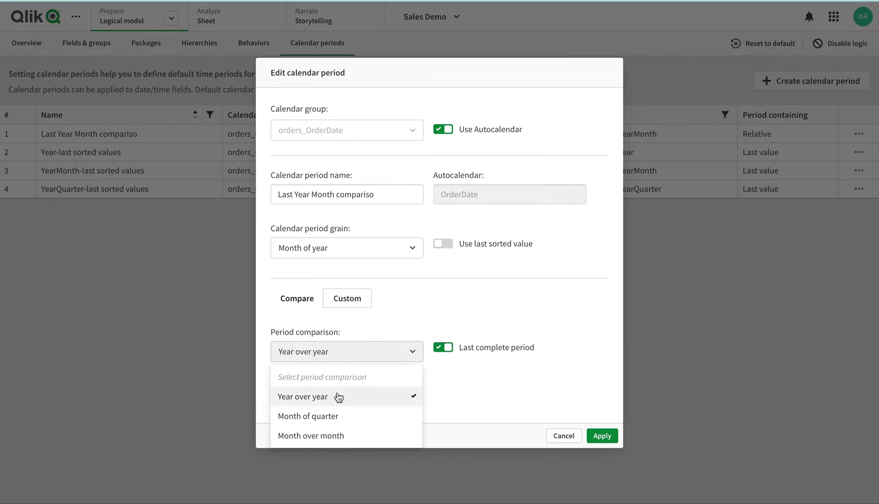
{"action": "left_click", "coordinate": [353, 300]}
{"action": "left_click", "coordinate": [351, 299]}
{"action": "left_click", "coordinate": [322, 354]}
{"action": "left_click", "coordinate": [297, 396]}
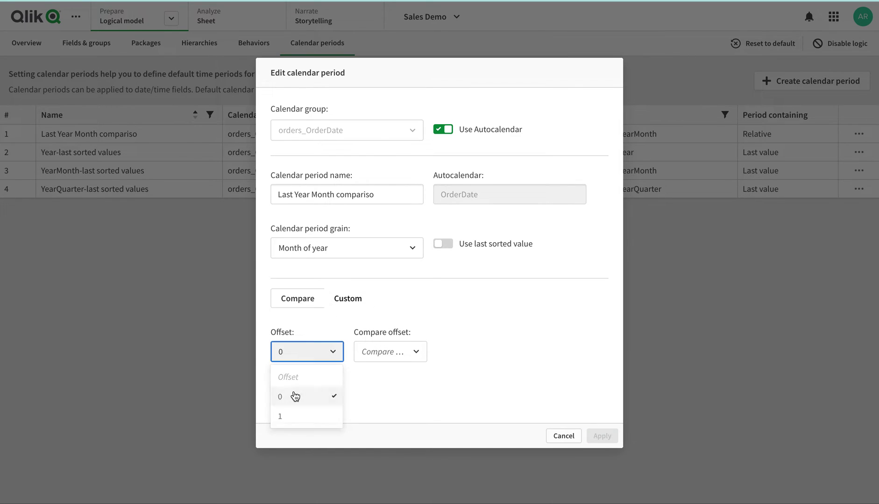
- Try a Month of quarter period comparison with Last complete period enabled, and discard the edits to the calendar period
{"action": "left_click", "coordinate": [312, 302]}
{"action": "left_click", "coordinate": [446, 348]}
{"action": "left_click", "coordinate": [392, 358]}
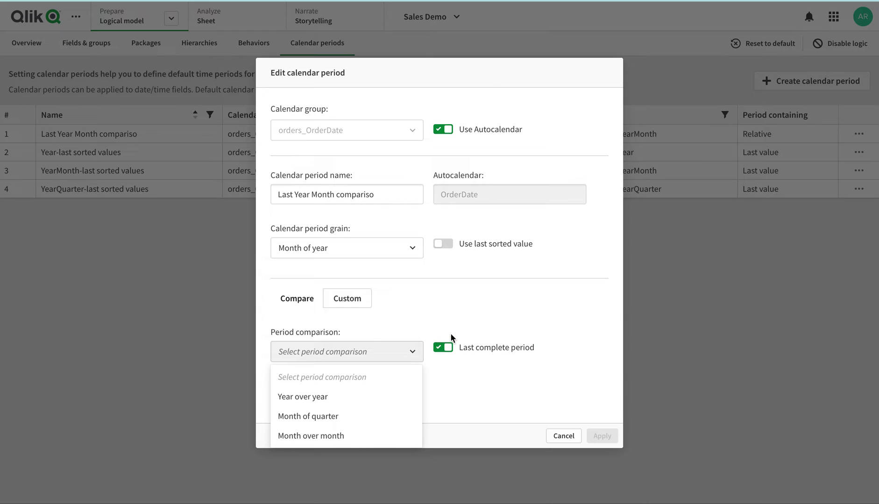
{"action": "left_click", "coordinate": [382, 352]}
{"action": "left_click", "coordinate": [382, 353]}
{"action": "left_click", "coordinate": [325, 416]}
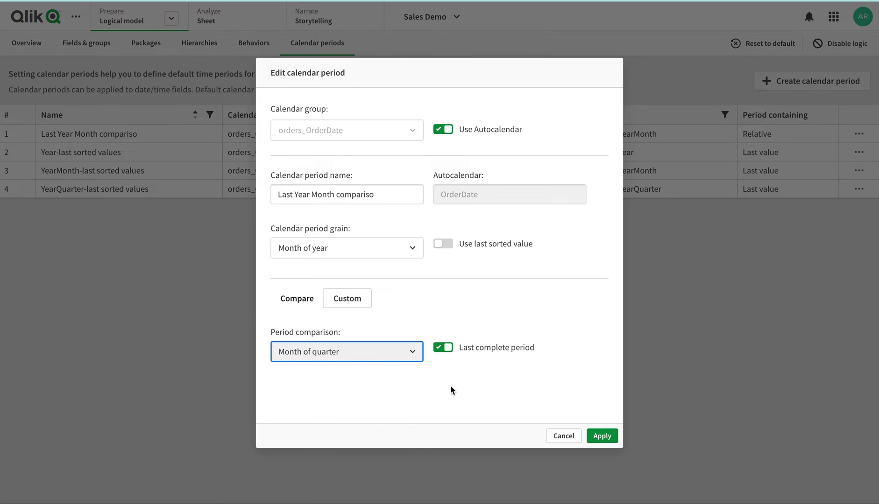
{"action": "left_click", "coordinate": [572, 441]}
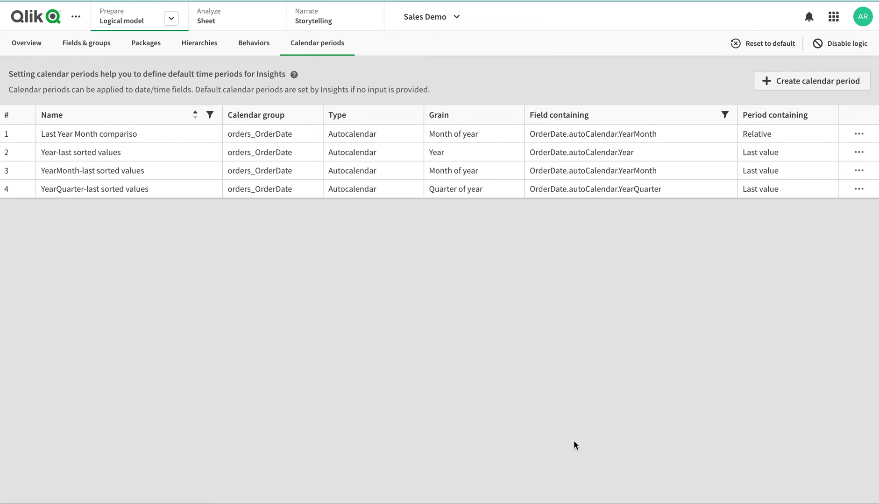
- Review the settings of the Year-last sorted values calendar period and close it without changes
{"action": "left_click", "coordinate": [859, 154]}
{"action": "left_click", "coordinate": [824, 173]}
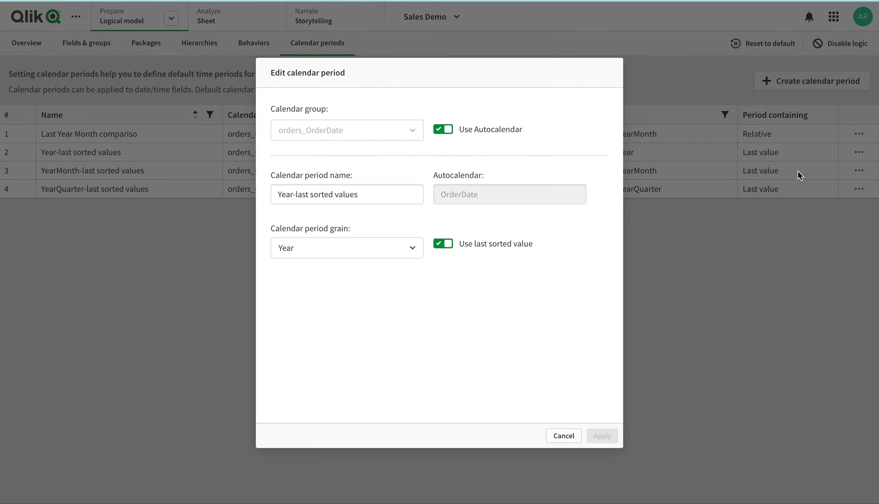
{"action": "left_click", "coordinate": [564, 436]}
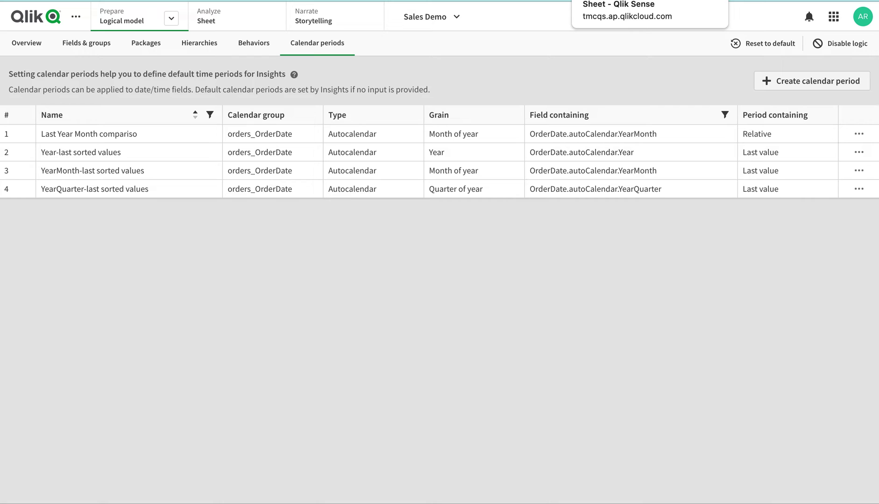
- Start a new calendar period for the orders_OrderDate group, turn off Use Autocalendar and check the available aggregated dates
{"action": "left_click", "coordinate": [794, 79]}
{"action": "left_click", "coordinate": [359, 124]}
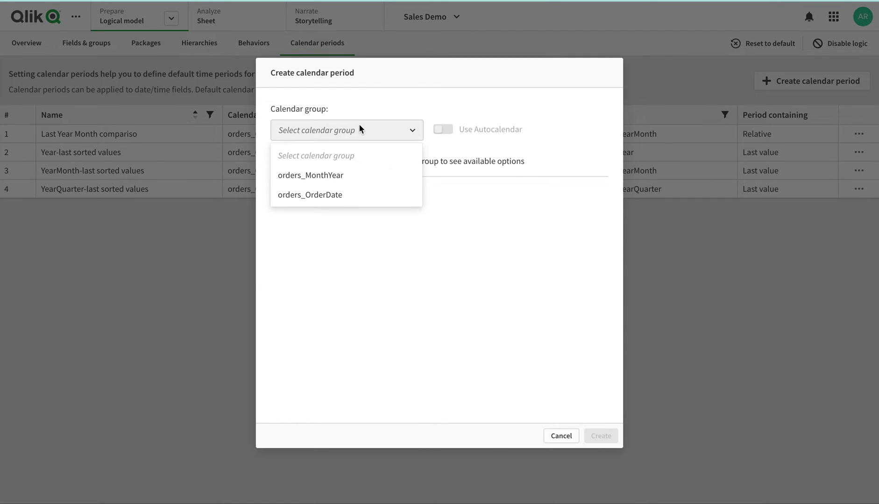
{"action": "left_click", "coordinate": [352, 211]}
{"action": "left_click", "coordinate": [351, 130]}
{"action": "left_click", "coordinate": [369, 194]}
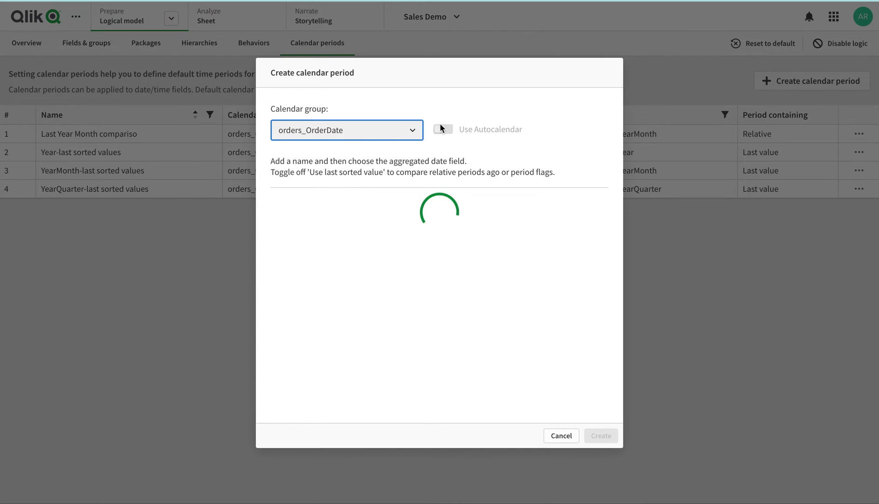
{"action": "left_click", "coordinate": [355, 281]}
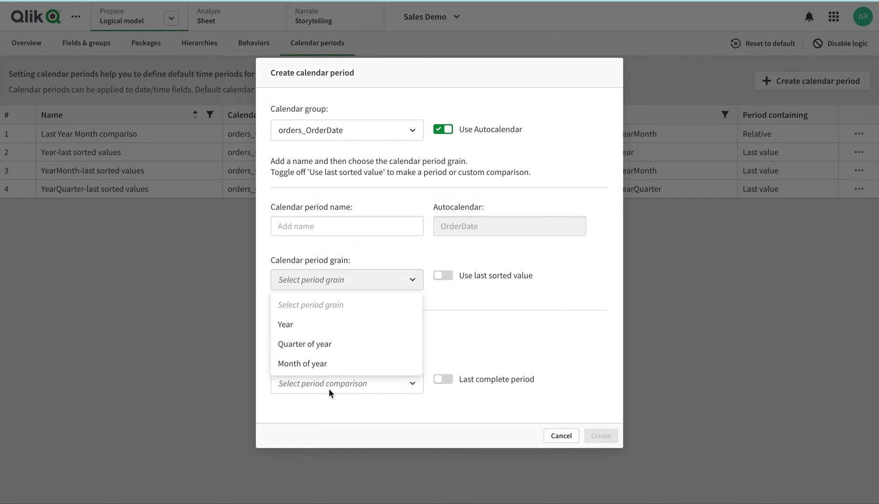
{"action": "left_click", "coordinate": [457, 333]}
{"action": "left_click", "coordinate": [445, 133]}
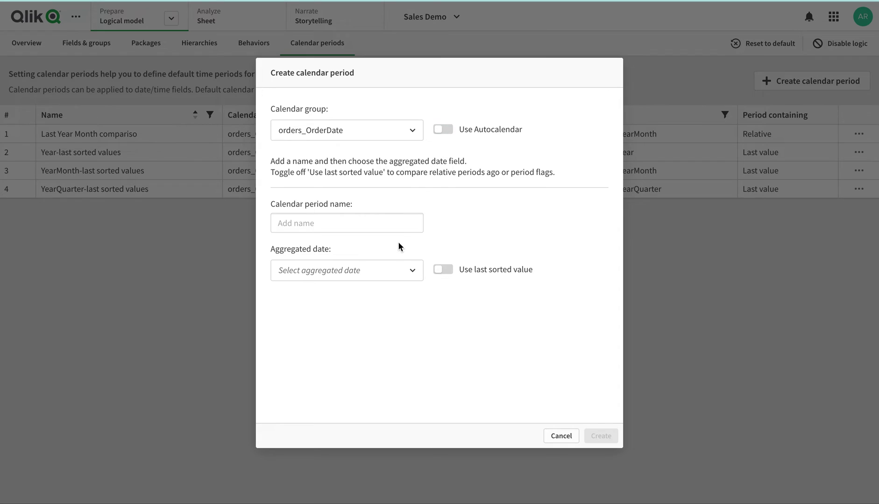
{"action": "left_click", "coordinate": [392, 278]}
{"action": "left_click", "coordinate": [441, 293]}
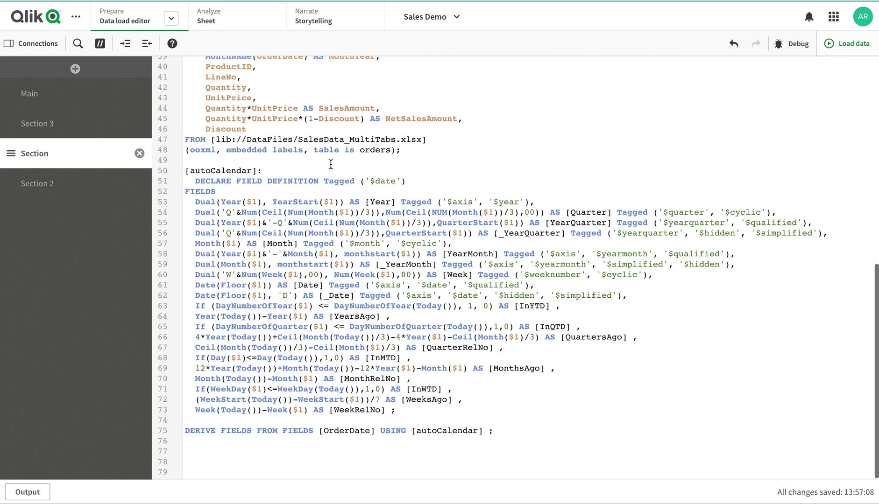
- In the load script, uncomment the Weekstart(OrderDate) AS WeekStart line of the orders table
{"action": "scroll", "coordinate": [222, 166], "scroll_direction": "up", "scroll_amount": 8}
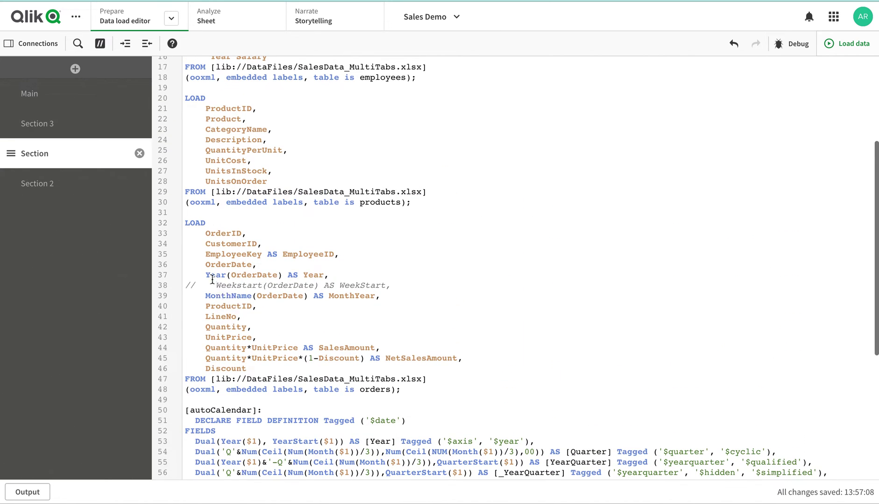
{"action": "left_click_drag", "start_coordinate": [205, 275], "coordinate": [337, 275]}
{"action": "left_click_drag", "start_coordinate": [196, 295], "coordinate": [410, 300]}
{"action": "left_click", "coordinate": [163, 297]}
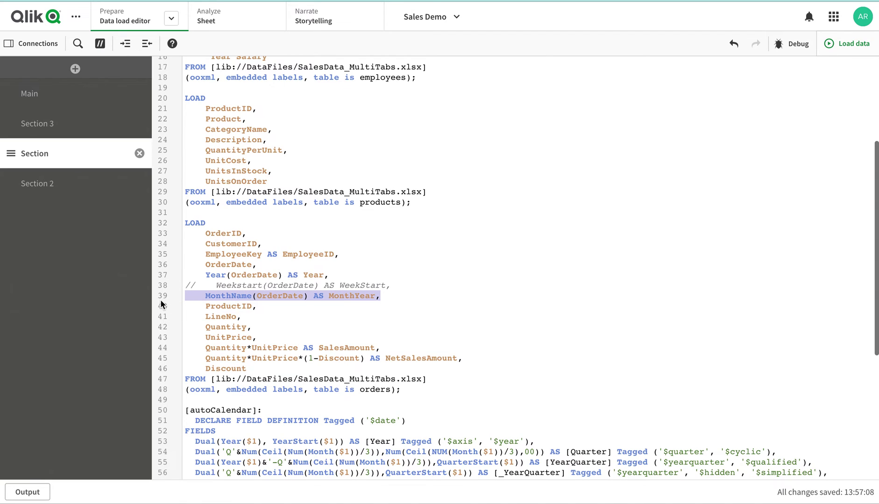
{"action": "left_click", "coordinate": [186, 275]}
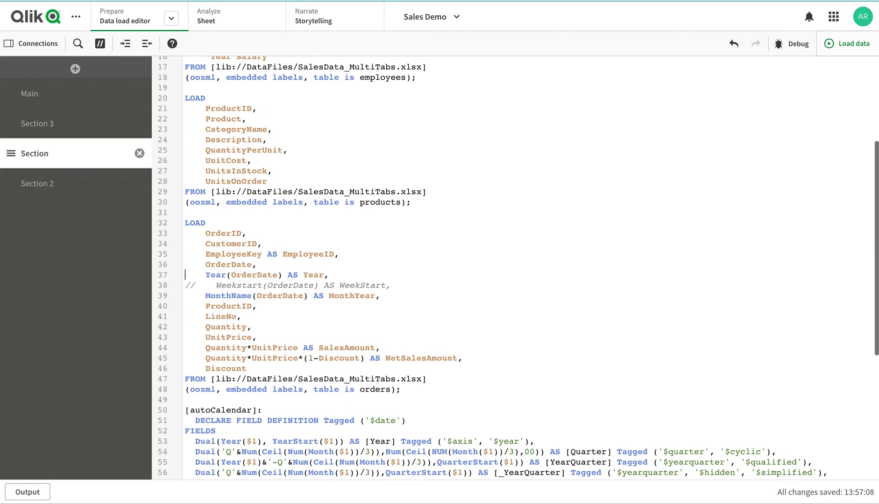
{"action": "left_click", "coordinate": [196, 284]}
{"action": "key", "text": "BackSpace"}
{"action": "key", "text": "BackSpace"}
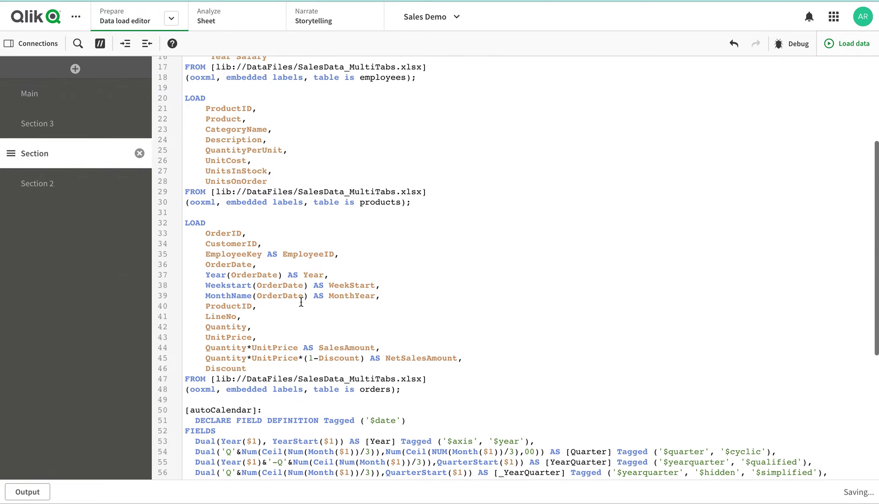
- Reload the app data with the edited script, discard the unfinished calendar period and close the load progress report
{"action": "scroll", "coordinate": [299, 302], "scroll_direction": "down", "scroll_amount": 3}
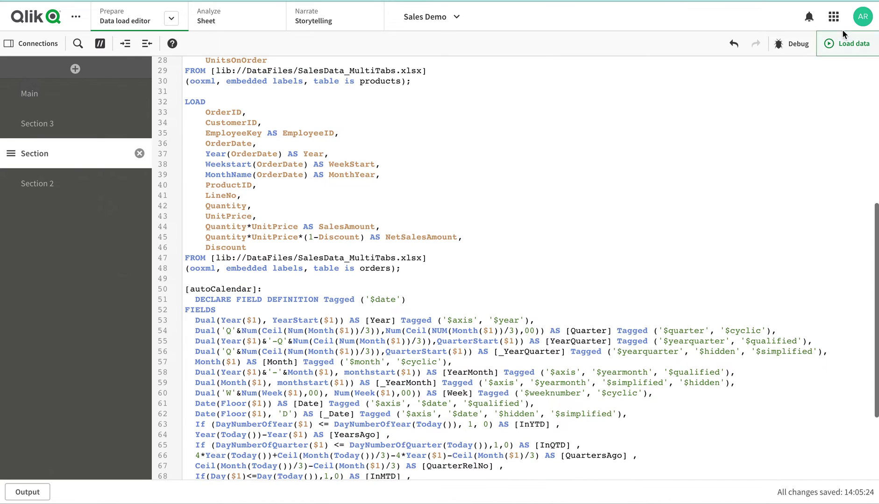
{"action": "left_click", "coordinate": [850, 43]}
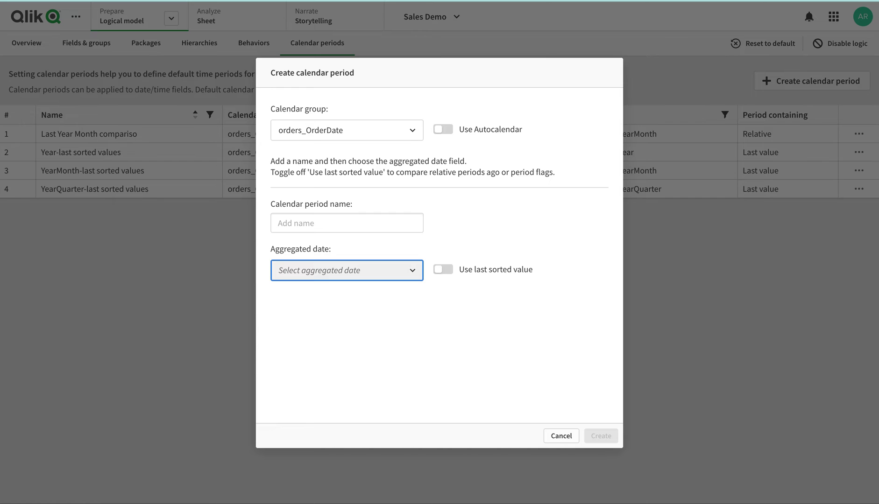
{"action": "left_click", "coordinate": [563, 437]}
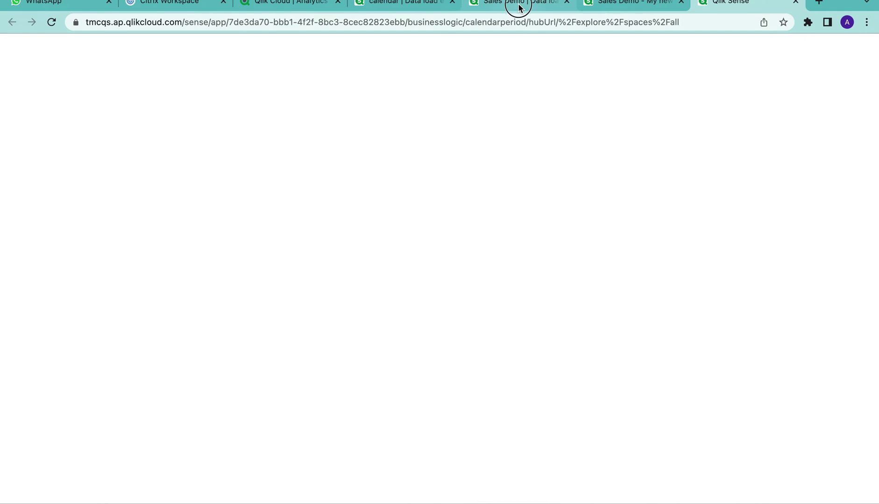
{"action": "left_click", "coordinate": [518, 6]}
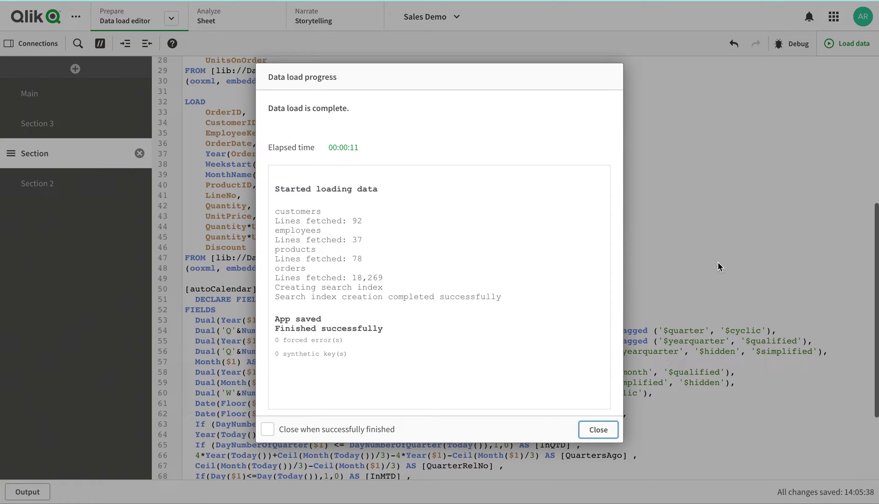
{"action": "left_click", "coordinate": [613, 426]}
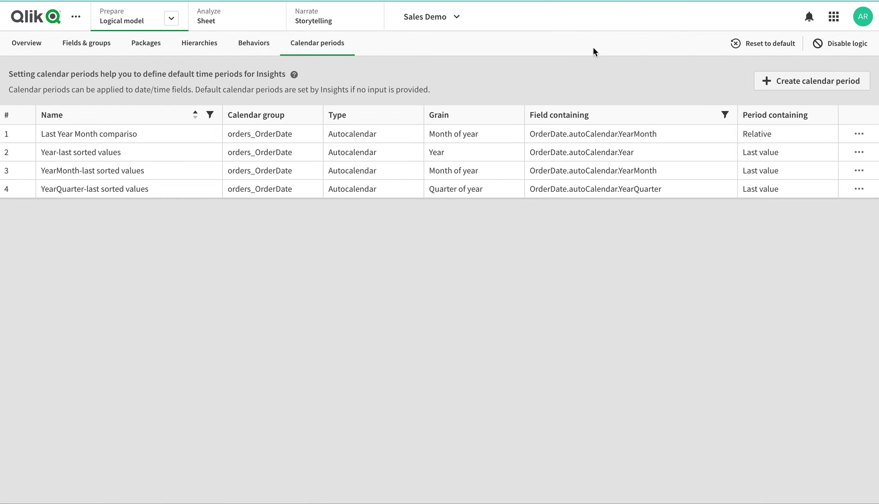
- Check the aggregated dates offered for a new orders_OrderDate calendar period without autocalendar, and discard the new period
{"action": "left_click", "coordinate": [836, 81]}
{"action": "left_click", "coordinate": [415, 132]}
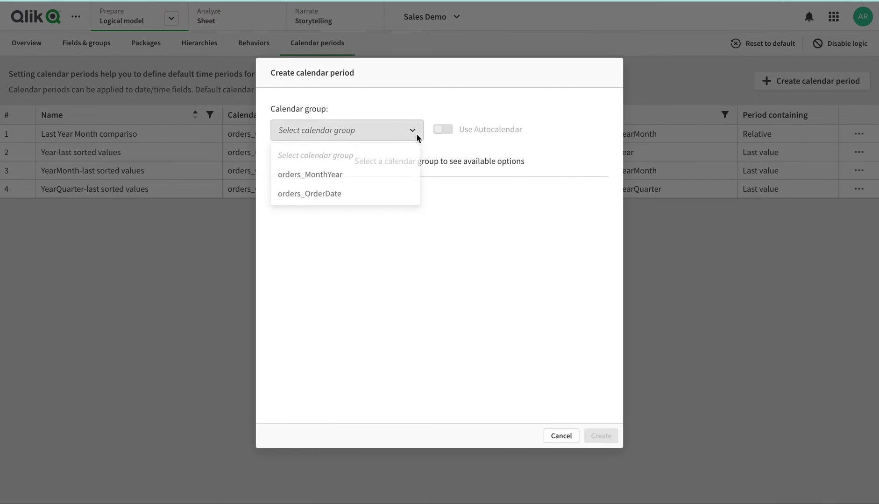
{"action": "left_click", "coordinate": [359, 195]}
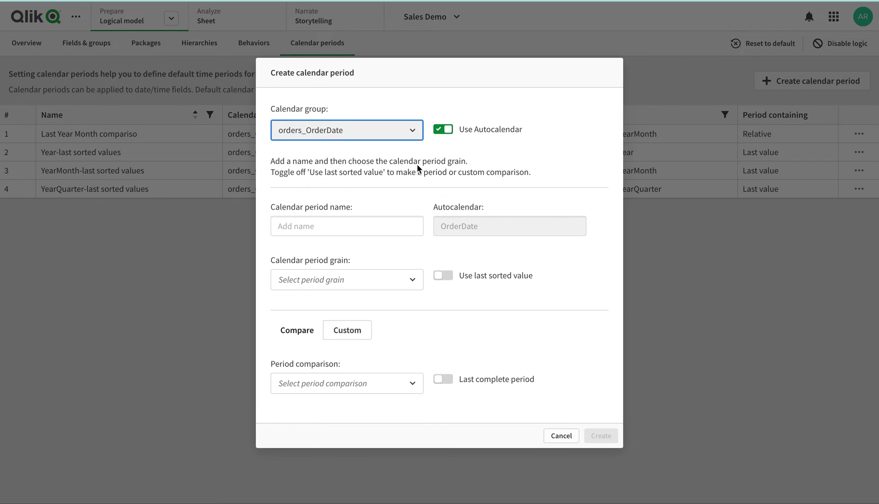
{"action": "left_click", "coordinate": [443, 130]}
{"action": "left_click", "coordinate": [398, 271]}
{"action": "left_click", "coordinate": [385, 219]}
{"action": "left_click", "coordinate": [354, 267]}
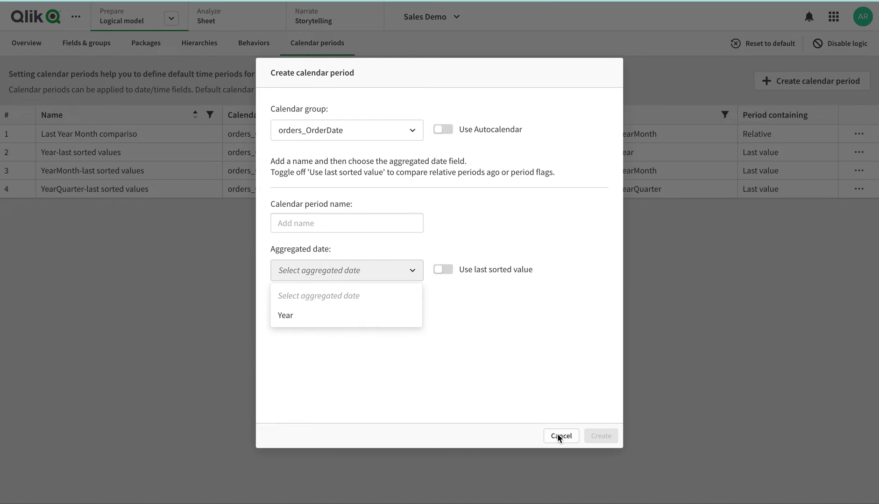
{"action": "left_click", "coordinate": [362, 131]}
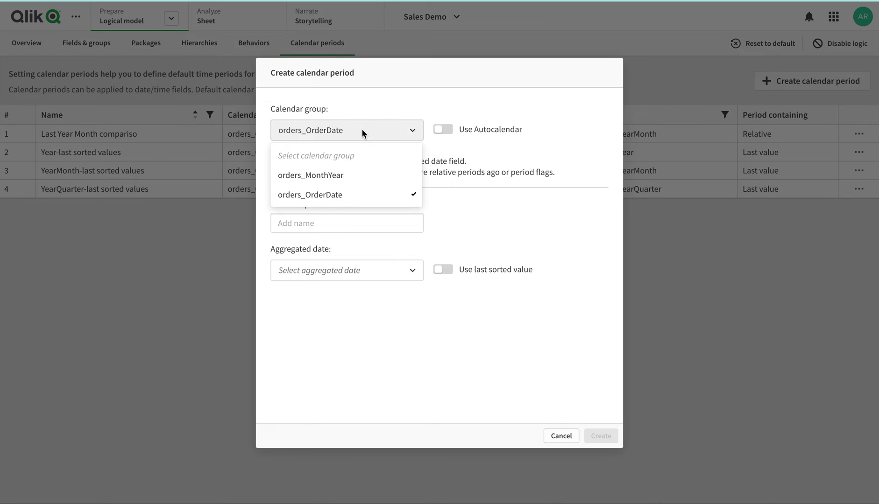
{"action": "left_click", "coordinate": [554, 430]}
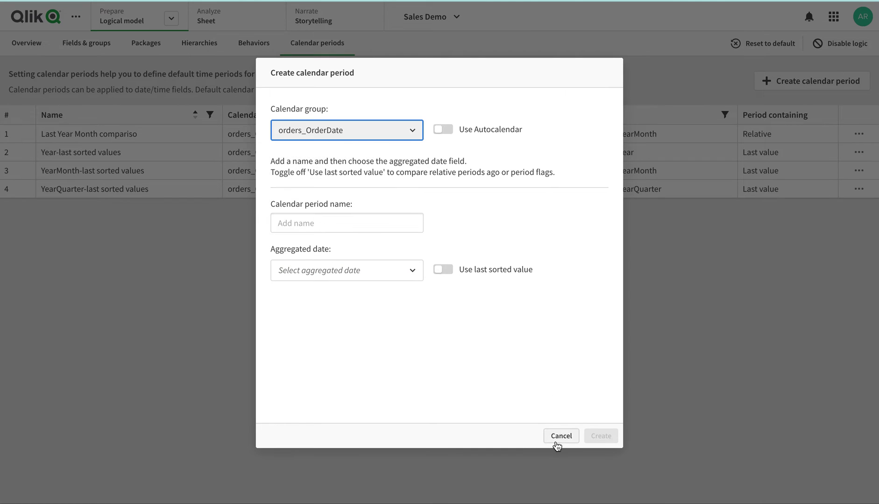
{"action": "left_click", "coordinate": [558, 435]}
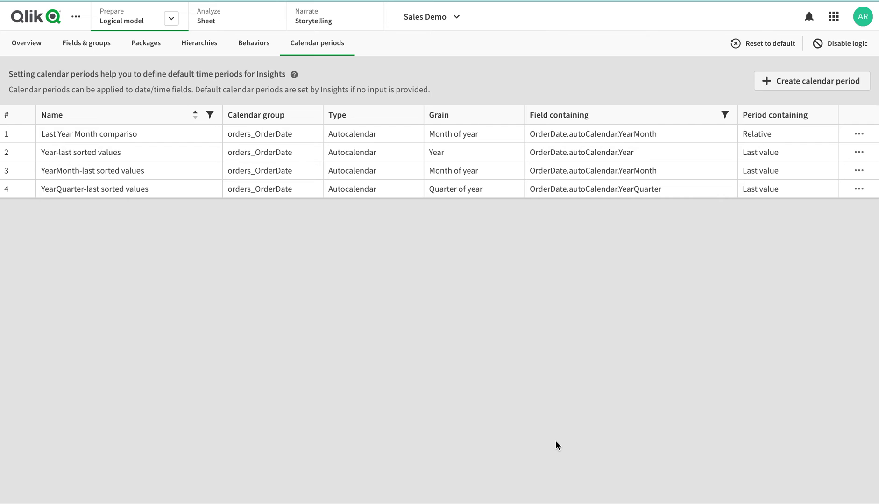
- Review the field groups and their fields in the logical model
{"action": "left_click", "coordinate": [96, 48]}
{"action": "scroll", "coordinate": [352, 466], "scroll_direction": "down", "scroll_amount": 10}
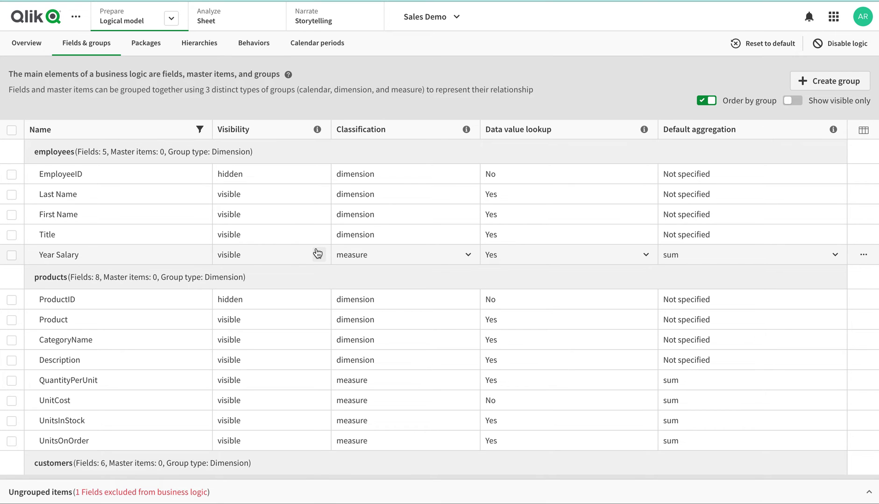
{"action": "scroll", "coordinate": [317, 253], "scroll_direction": "down", "scroll_amount": 15}
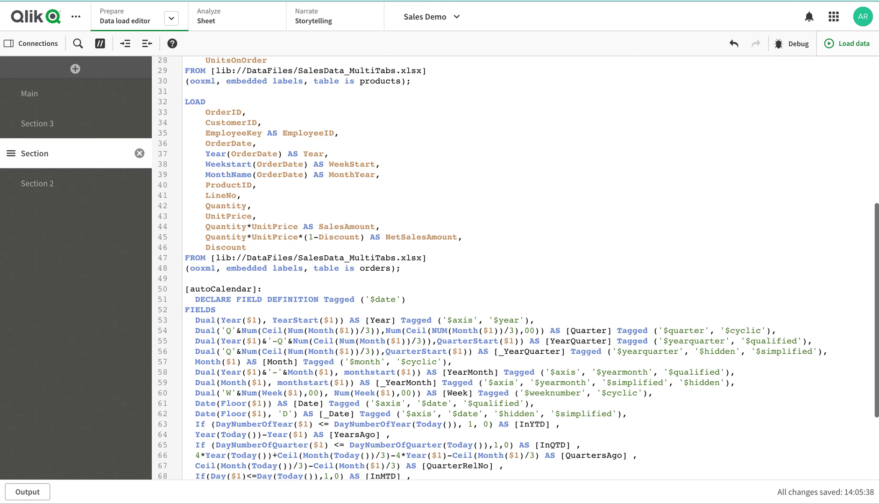
- In the load script, add WeekStart after OrderDate in the DERIVE FIELDS FROM FIELDS statement that uses autoCalendar
{"action": "scroll", "coordinate": [422, 310], "scroll_direction": "down", "scroll_amount": 8}
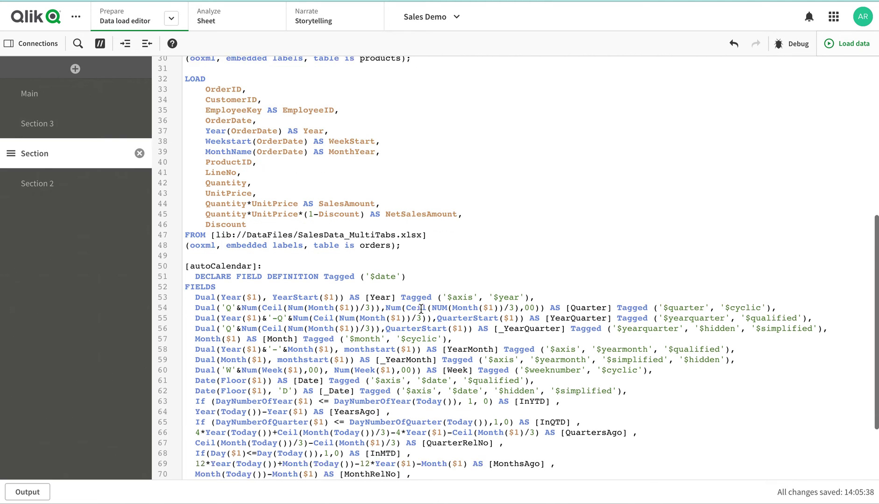
{"action": "left_click", "coordinate": [380, 431]}
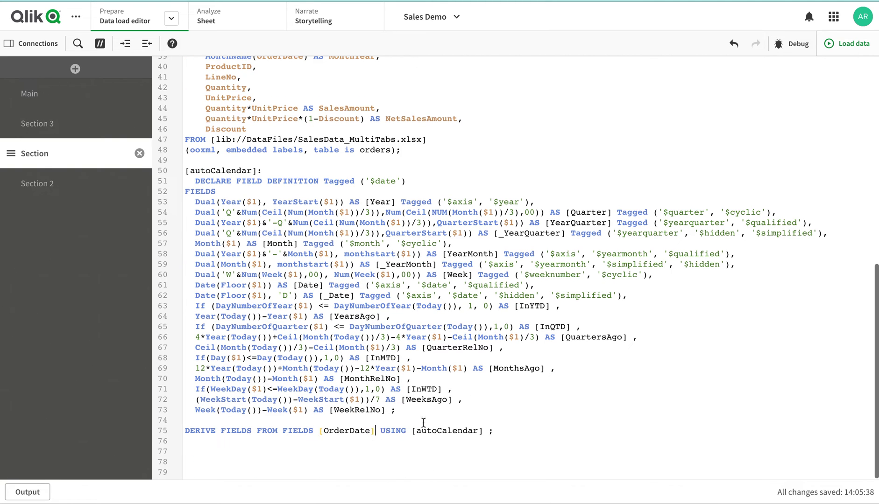
{"action": "type", "text": ","}
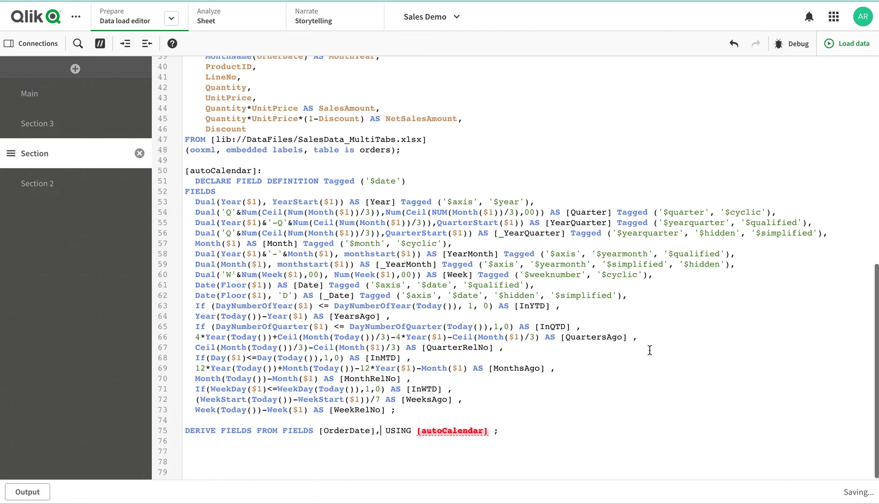
{"action": "scroll", "coordinate": [293, 187], "scroll_direction": "up", "scroll_amount": 6}
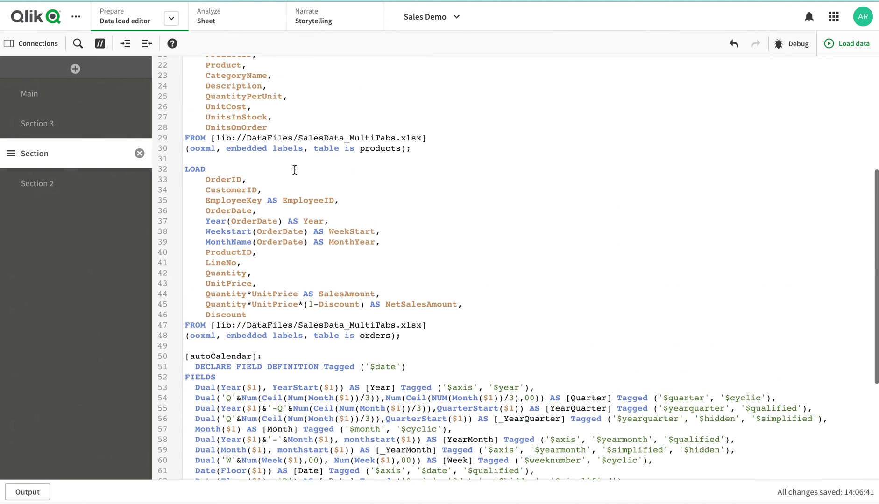
{"action": "scroll", "coordinate": [347, 133], "scroll_direction": "up", "scroll_amount": 7}
{"action": "scroll", "coordinate": [367, 205], "scroll_direction": "down", "scroll_amount": 13}
{"action": "scroll", "coordinate": [365, 219], "scroll_direction": "down", "scroll_amount": 2}
{"action": "scroll", "coordinate": [357, 110], "scroll_direction": "up", "scroll_amount": 5}
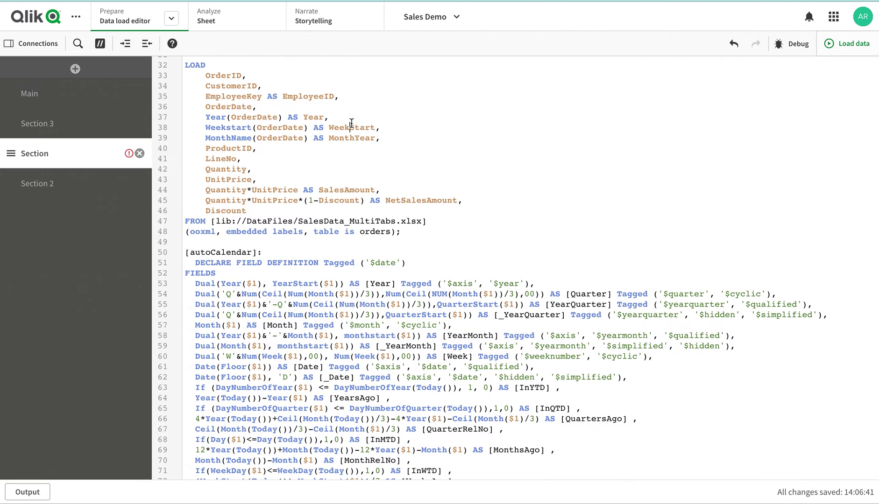
{"action": "double_click", "coordinate": [351, 127]}
{"action": "key", "text": "ctrl+c"}
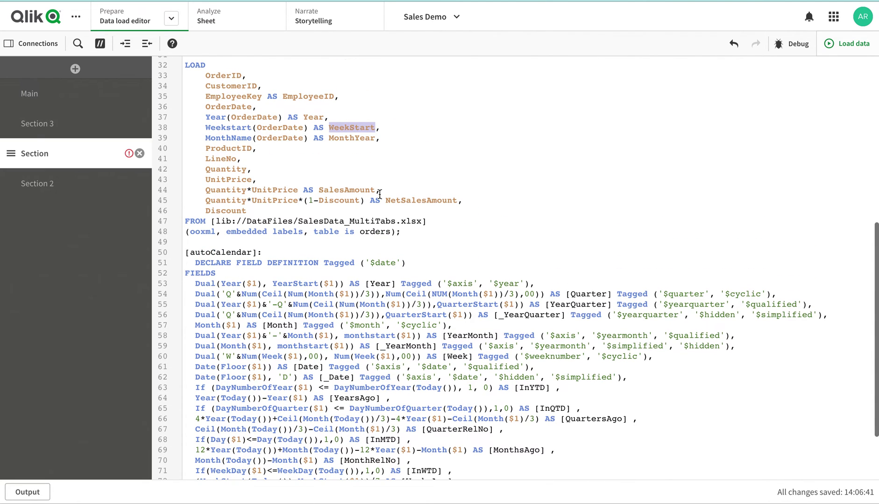
{"action": "scroll", "coordinate": [379, 194], "scroll_direction": "down", "scroll_amount": 3}
{"action": "left_click", "coordinate": [381, 432]}
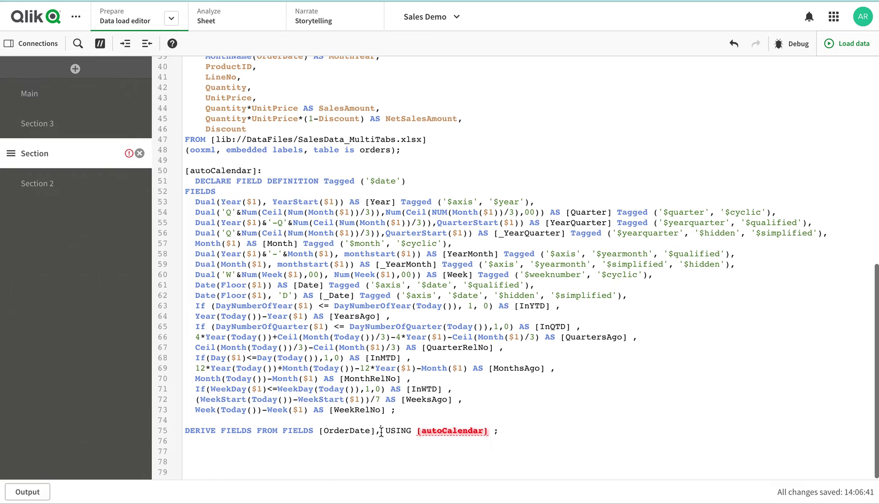
{"action": "key", "text": "ctrl+v"}
- Reload the app data with the edited script and refresh the logical model's field groups
{"action": "left_click", "coordinate": [863, 53]}
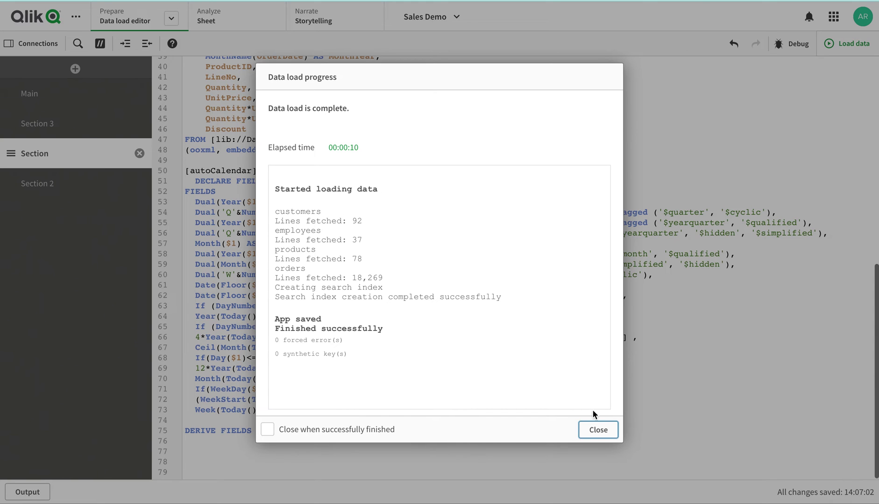
{"action": "left_click", "coordinate": [596, 429]}
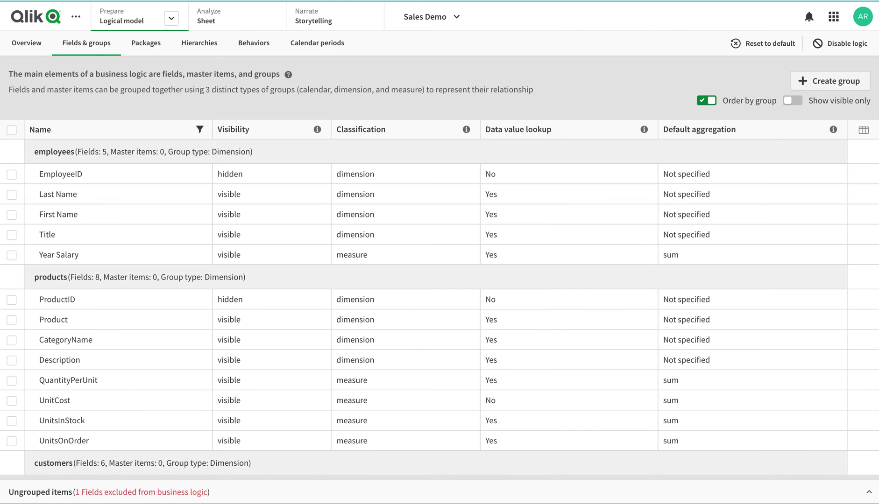
{"action": "scroll", "coordinate": [440, 354], "scroll_direction": "down", "scroll_amount": 2}
{"action": "scroll", "coordinate": [439, 350], "scroll_direction": "down", "scroll_amount": 5}
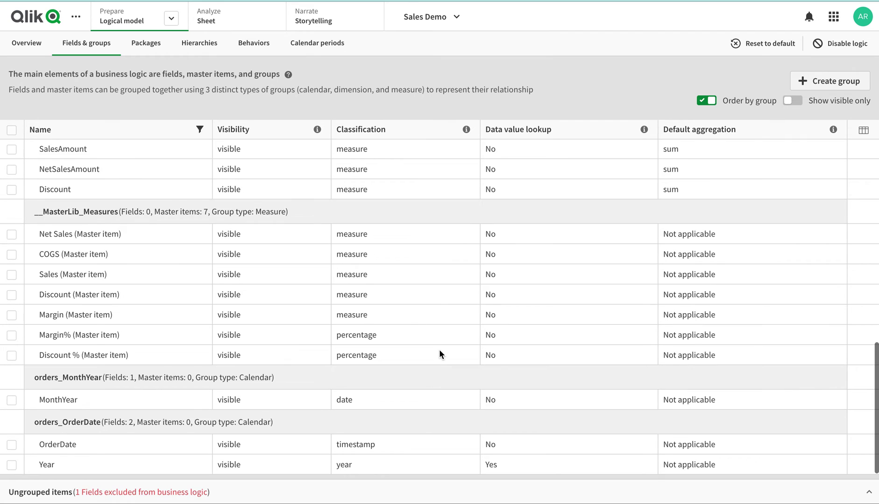
{"action": "left_click", "coordinate": [56, 14]}
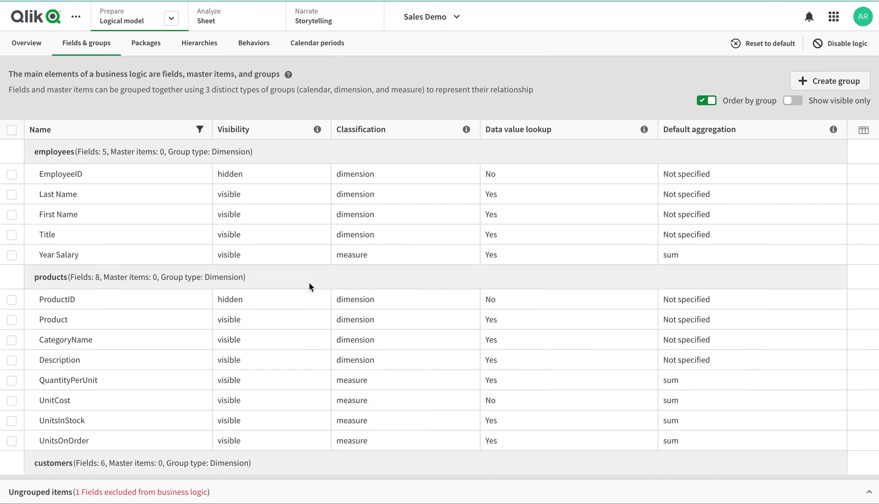
- Add the WeekStart field to the orders_OrderDate calendar group and apply the change
{"action": "scroll", "coordinate": [310, 284], "scroll_direction": "down", "scroll_amount": 10}
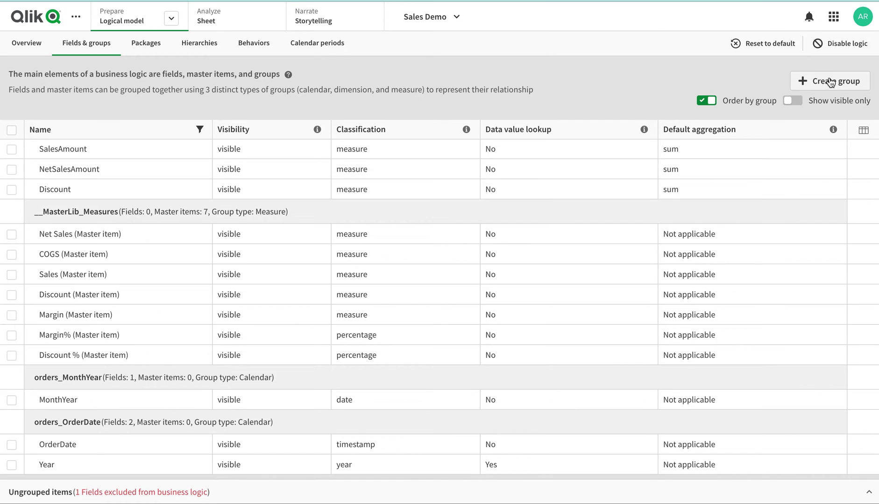
{"action": "mouse_move", "coordinate": [239, 417]}
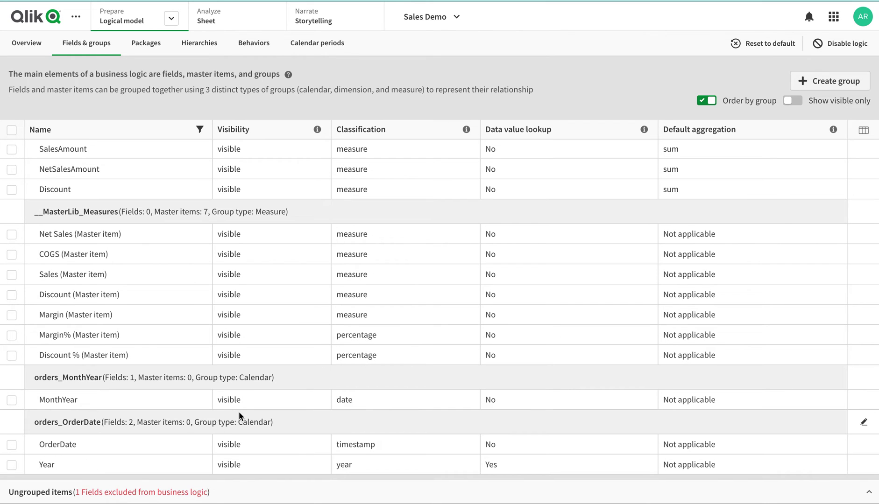
{"action": "left_click", "coordinate": [863, 423]}
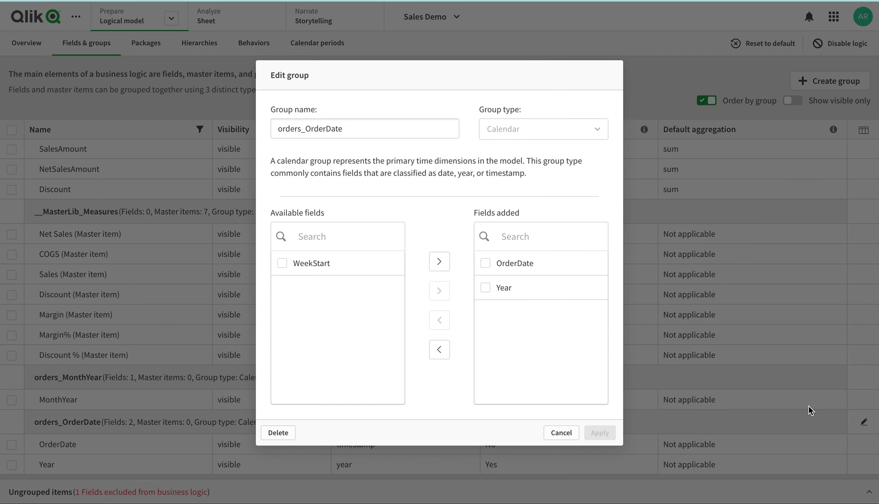
{"action": "left_click", "coordinate": [282, 264]}
{"action": "left_click", "coordinate": [439, 291]}
{"action": "left_click", "coordinate": [603, 435]}
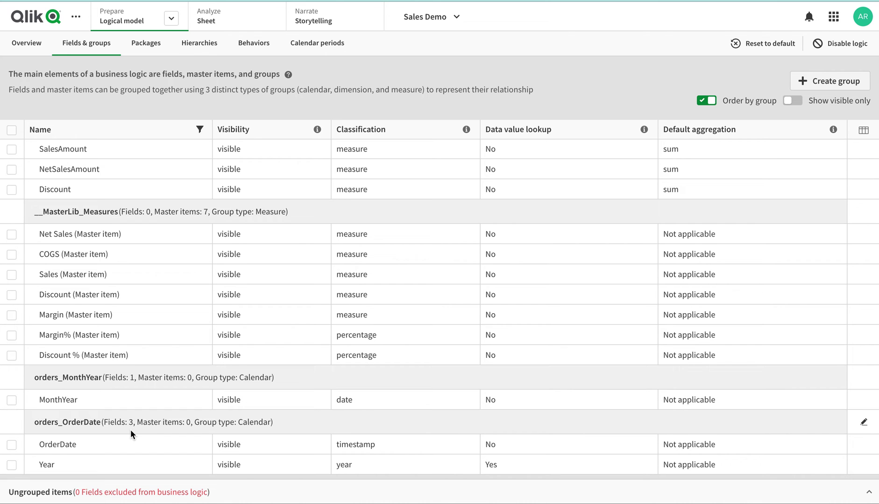
{"action": "scroll", "coordinate": [142, 430], "scroll_direction": "down", "scroll_amount": 1}
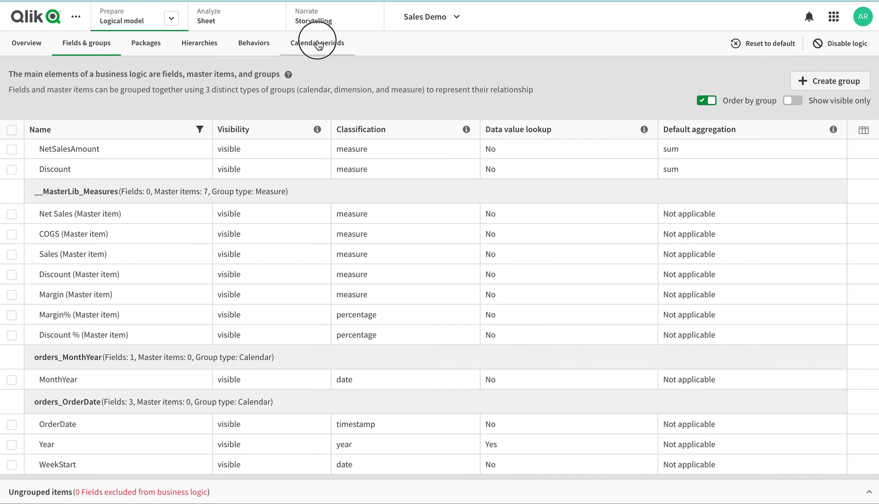
- Start a new calendar period for the orders_OrderDate group and check the period grains offered with autocalendar
{"action": "left_click", "coordinate": [318, 43]}
{"action": "left_click", "coordinate": [817, 80]}
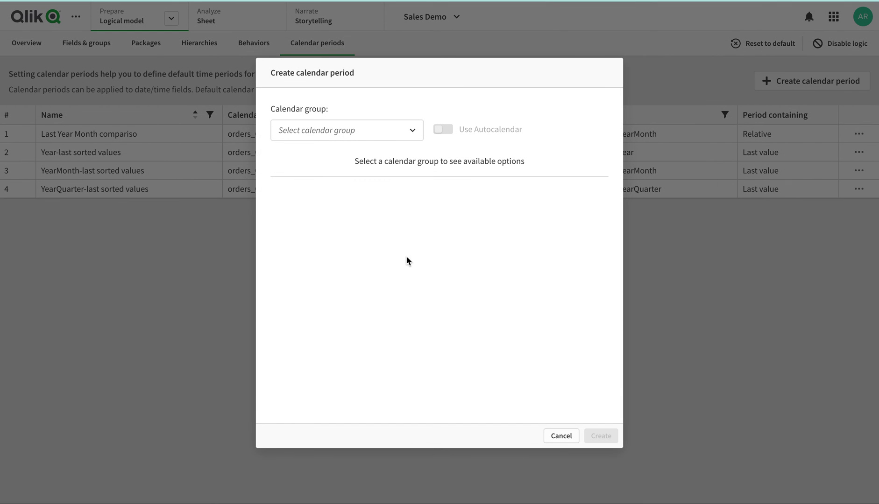
{"action": "left_click", "coordinate": [366, 127]}
{"action": "left_click", "coordinate": [350, 195]}
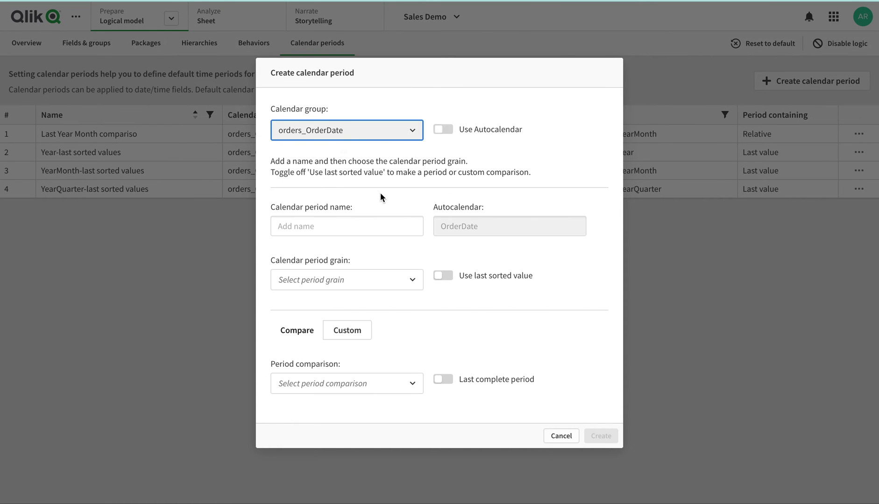
{"action": "left_click", "coordinate": [387, 279]}
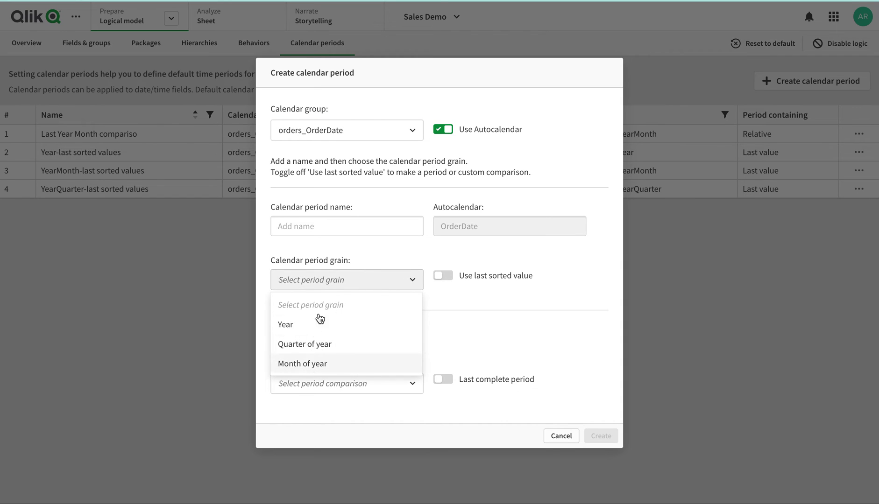
{"action": "left_click", "coordinate": [346, 264]}
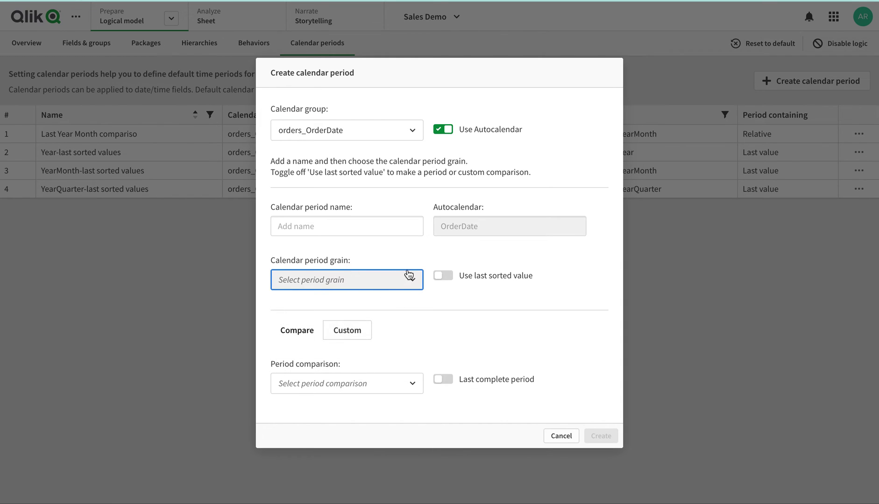
- Check the period grain setting with Use last sorted value on, and turn that option off again
{"action": "left_click", "coordinate": [443, 276]}
{"action": "left_click", "coordinate": [393, 279]}
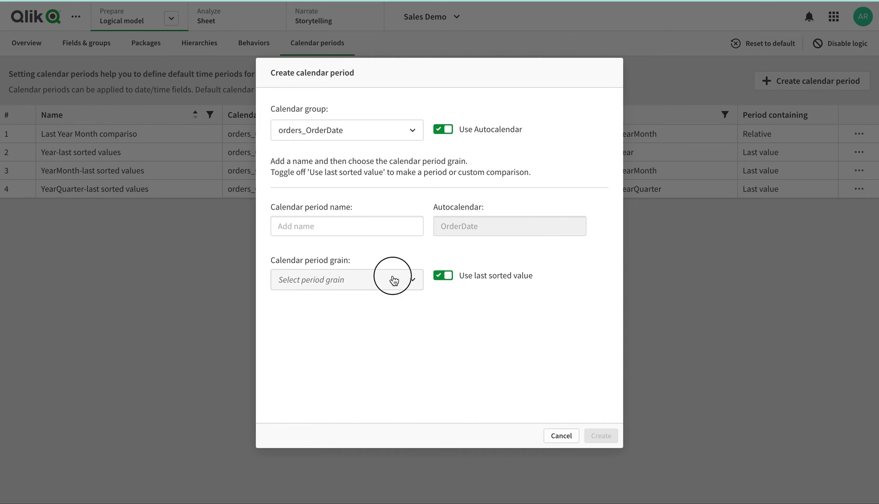
{"action": "left_click", "coordinate": [404, 228]}
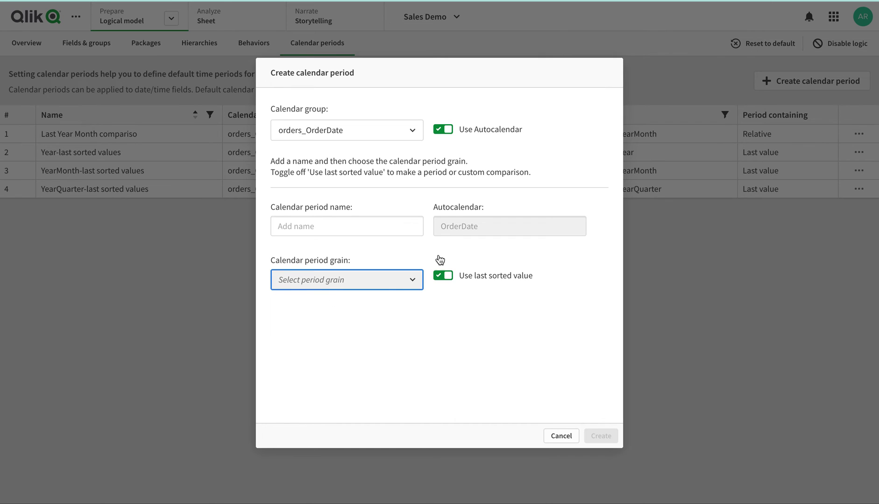
{"action": "left_click", "coordinate": [443, 276]}
- Try the orders_MonthYear group without autocalendar, and return the calendar group to orders_OrderDate
{"action": "left_click", "coordinate": [398, 133]}
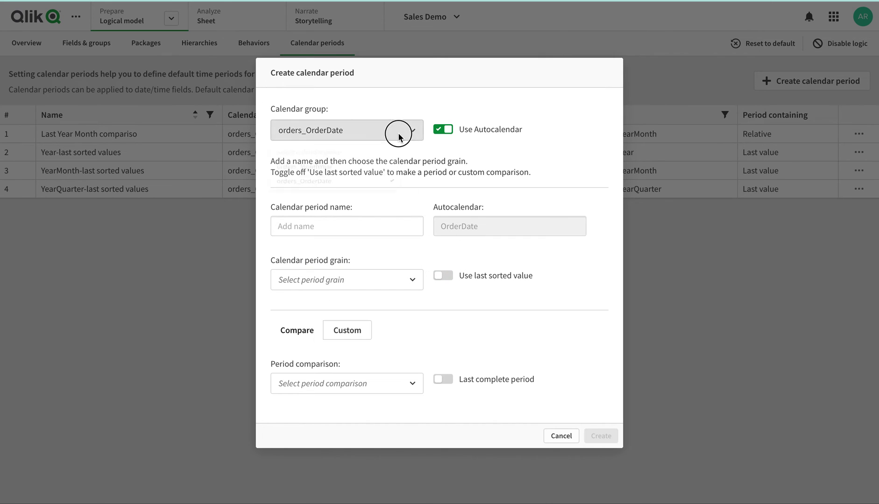
{"action": "left_click", "coordinate": [364, 180]}
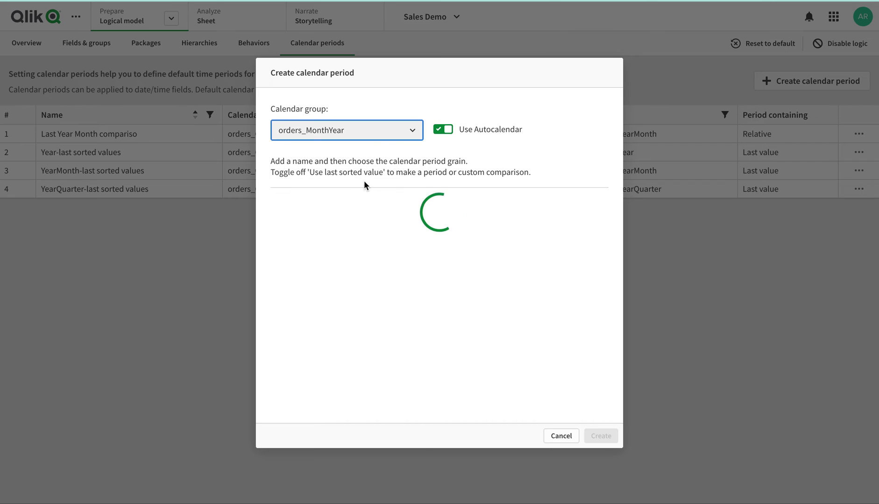
{"action": "left_click", "coordinate": [458, 134]}
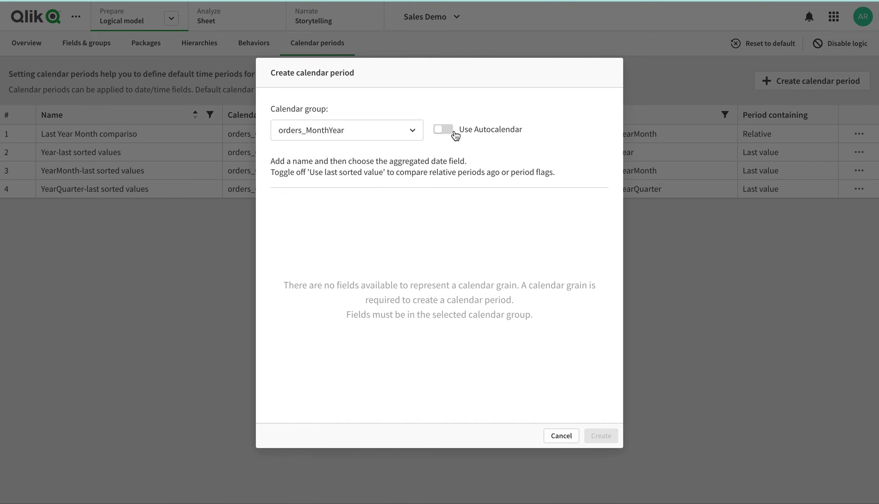
{"action": "left_click", "coordinate": [369, 126]}
{"action": "left_click", "coordinate": [359, 193]}
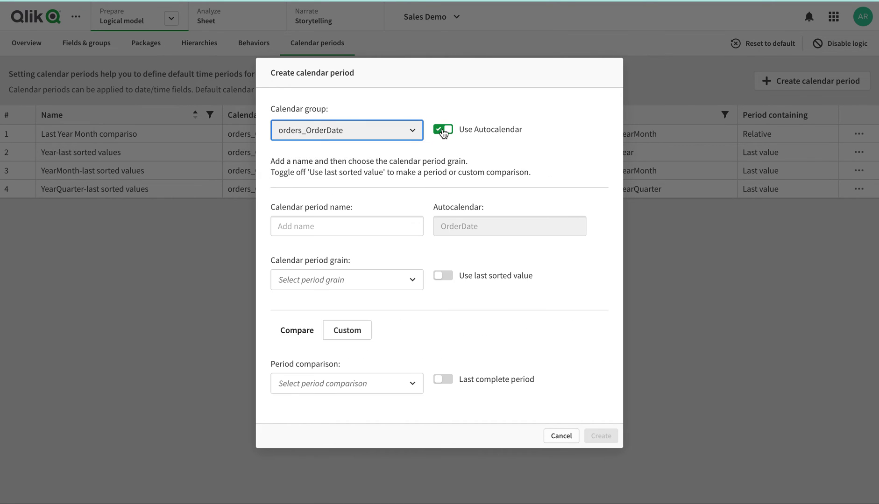
- Turn off Use Autocalendar, set the aggregated date to WeekStart and check the relative periods ago offered
{"action": "left_click", "coordinate": [390, 271]}
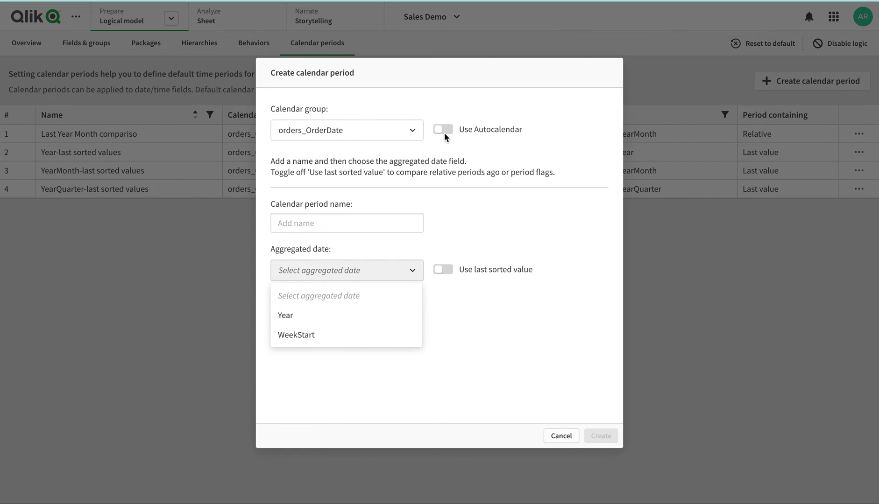
{"action": "left_click", "coordinate": [363, 336]}
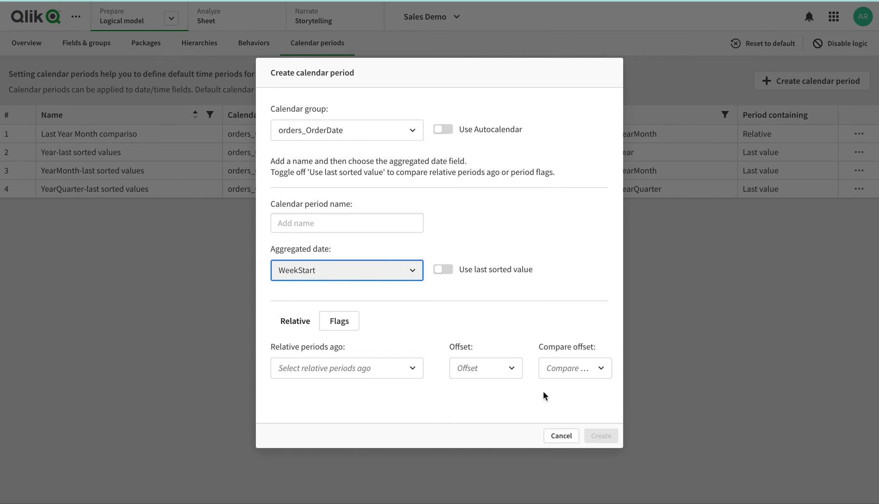
{"action": "left_click", "coordinate": [296, 321]}
{"action": "left_click", "coordinate": [389, 371]}
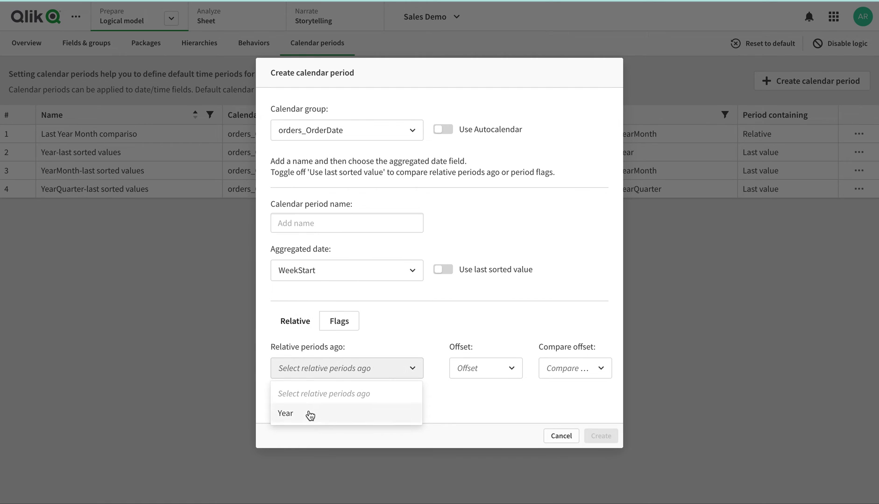
{"action": "left_click", "coordinate": [369, 348]}
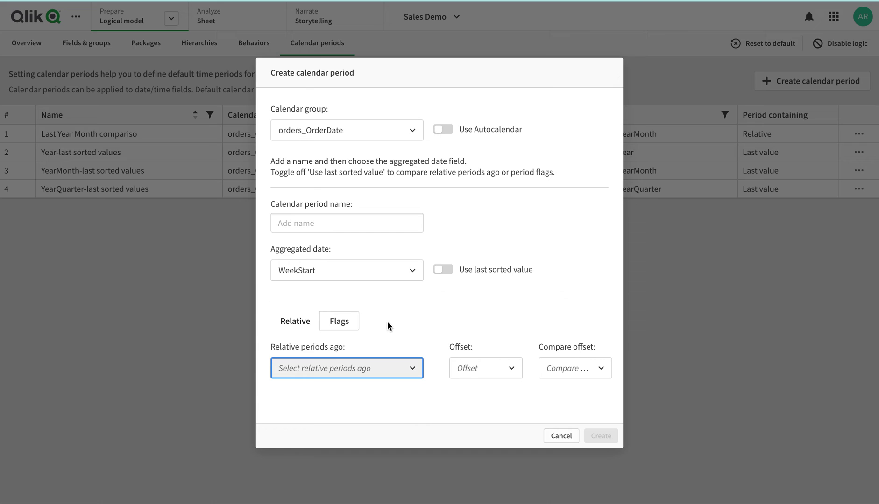
- Turn on Use last sorted value and name the calendar period Week
{"action": "left_click", "coordinate": [446, 269]}
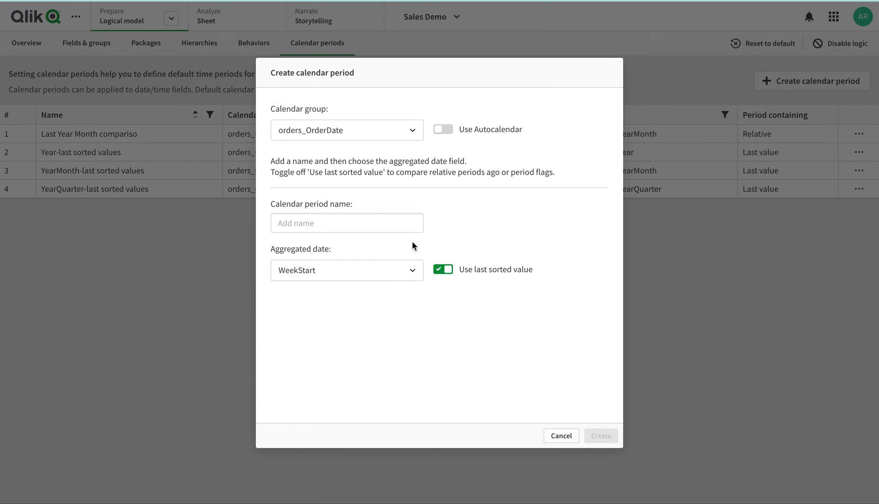
{"action": "left_click", "coordinate": [385, 228]}
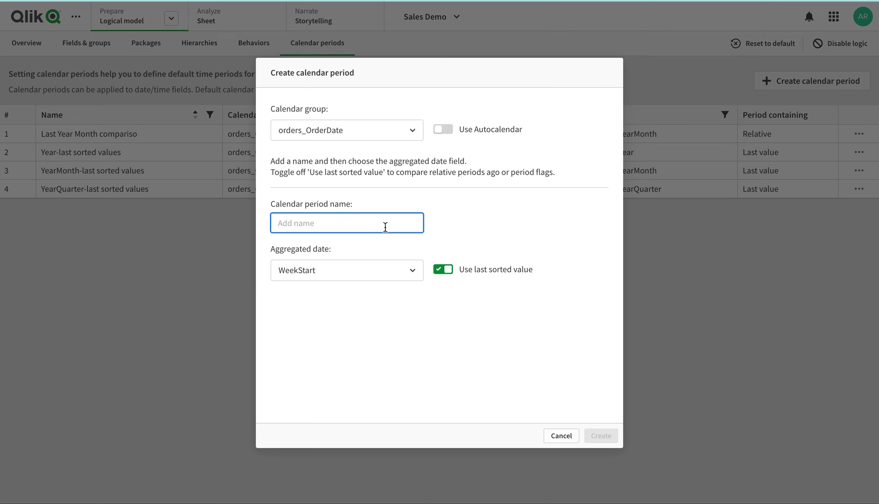
{"action": "type", "text": "Weekc"}
{"action": "type", "text": "en"}
{"action": "key", "text": "ctrl+a"}
{"action": "type", "text": "Week"}
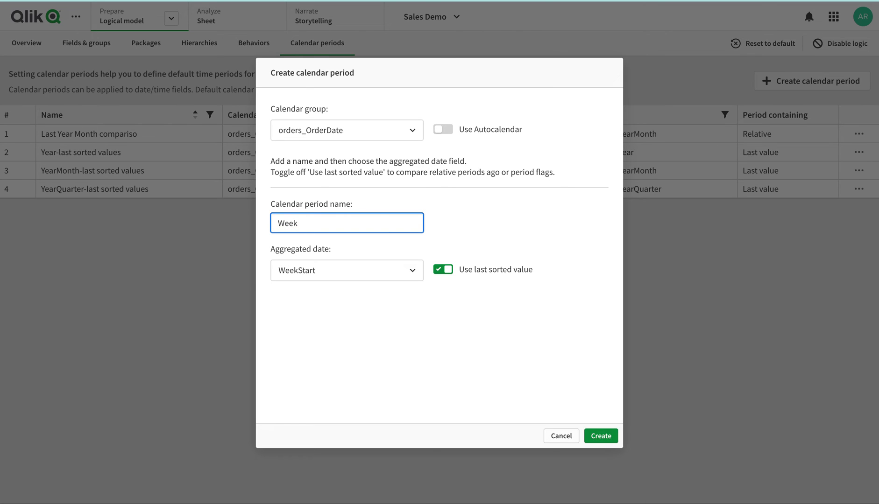
- Extend the calendar period name to Week comparison and create the period
{"action": "type", "text": " compar"}
{"action": "type", "text": "is"}
{"action": "key", "text": "BackSpace"}
{"action": "type", "text": "son"}
{"action": "left_click", "coordinate": [613, 441]}
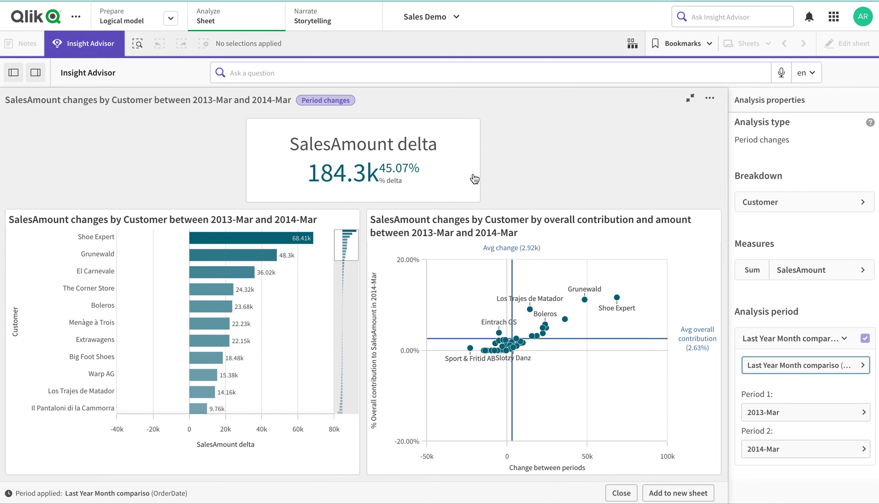
- Collapse the open analysis and clear its setup by switching the analysis type to Period changes (detailed) and back to Period changes
{"action": "left_click", "coordinate": [689, 99]}
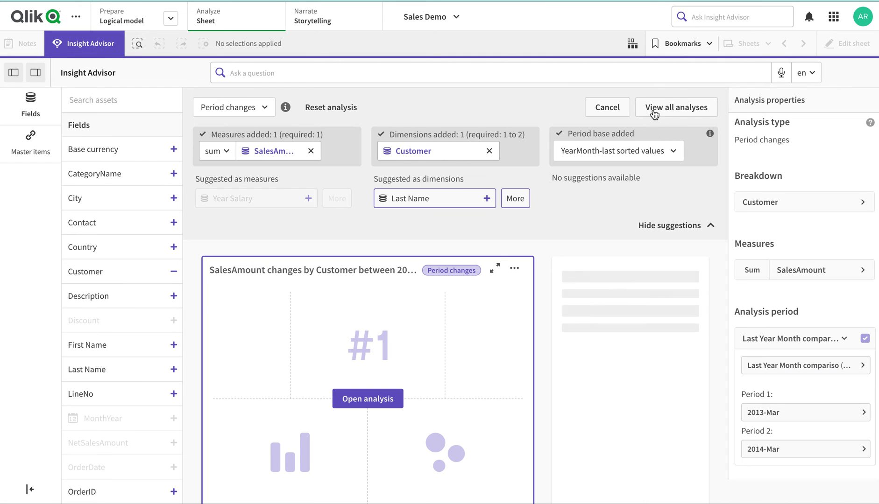
{"action": "left_click", "coordinate": [267, 110]}
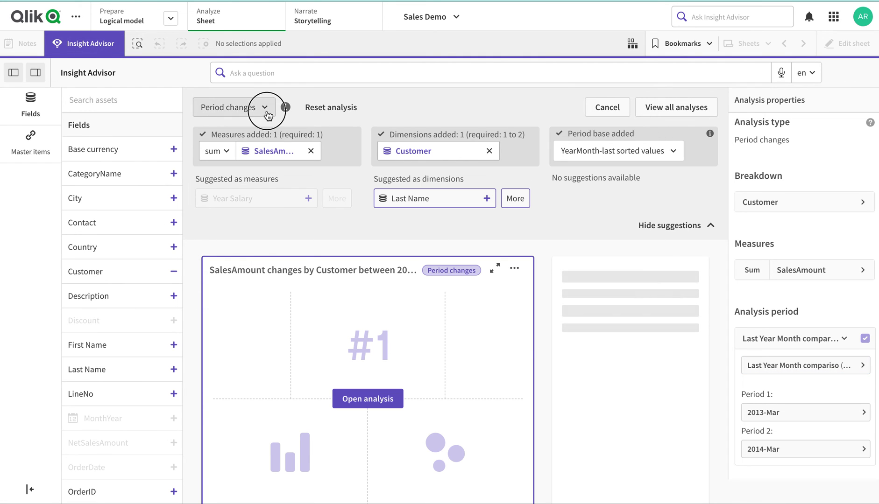
{"action": "left_click", "coordinate": [264, 462]}
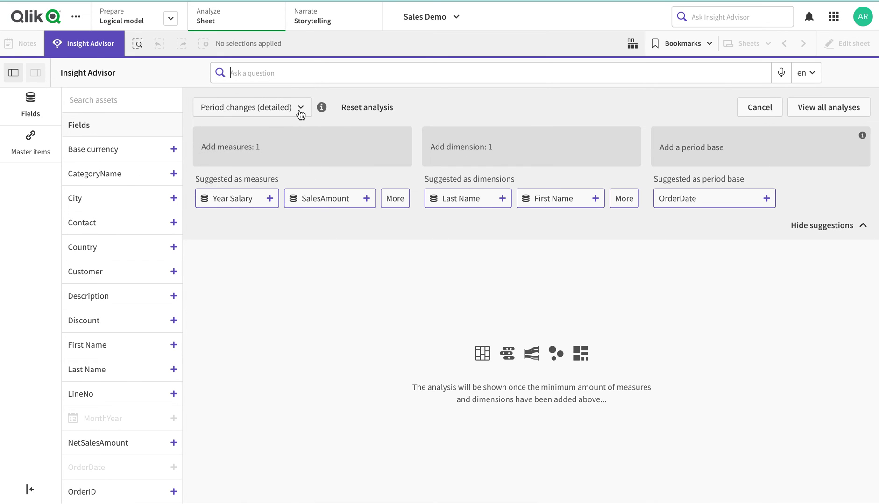
{"action": "left_click", "coordinate": [300, 112]}
{"action": "left_click", "coordinate": [268, 446]}
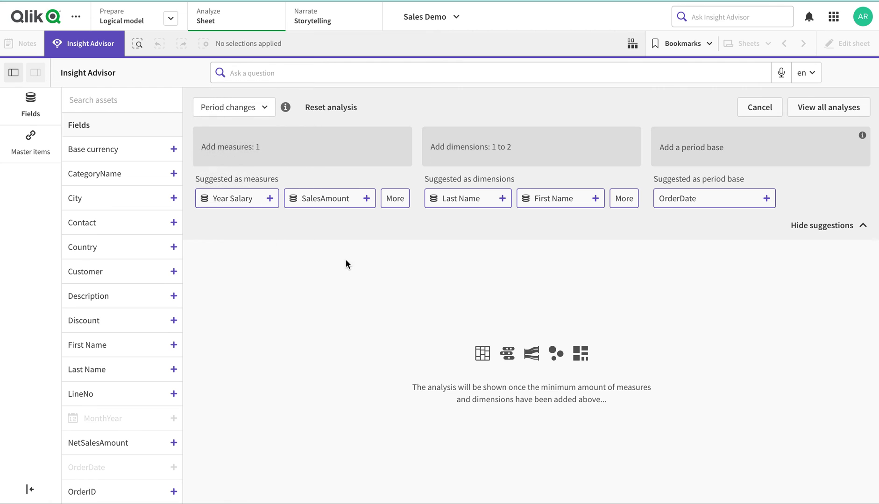
{"action": "left_click", "coordinate": [246, 108]}
{"action": "left_click", "coordinate": [387, 110]}
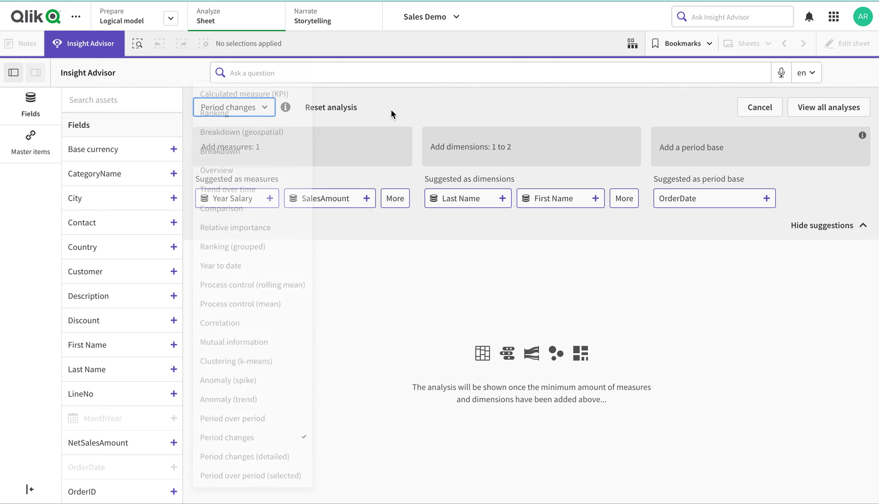
- Build the Period changes analysis with SalesAmount as measure, OrderDate as period base and Customer as dimension
{"action": "left_click", "coordinate": [317, 201]}
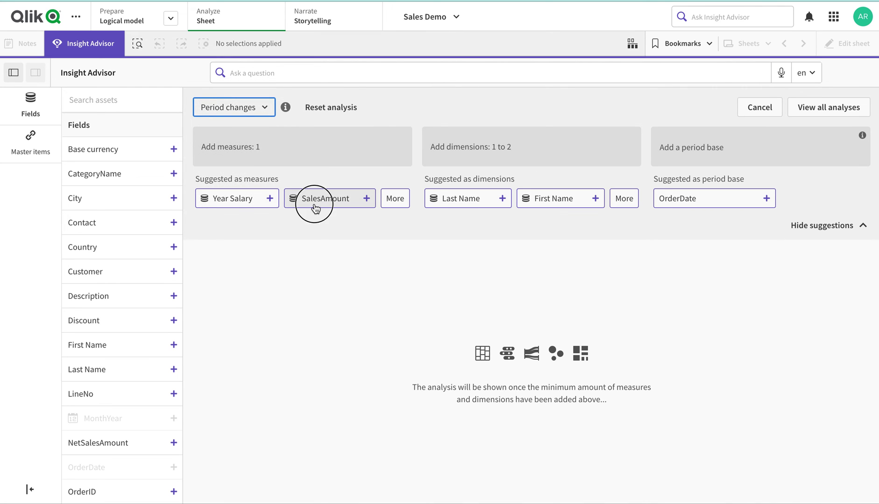
{"action": "left_click", "coordinate": [696, 201]}
{"action": "left_click", "coordinate": [624, 198]}
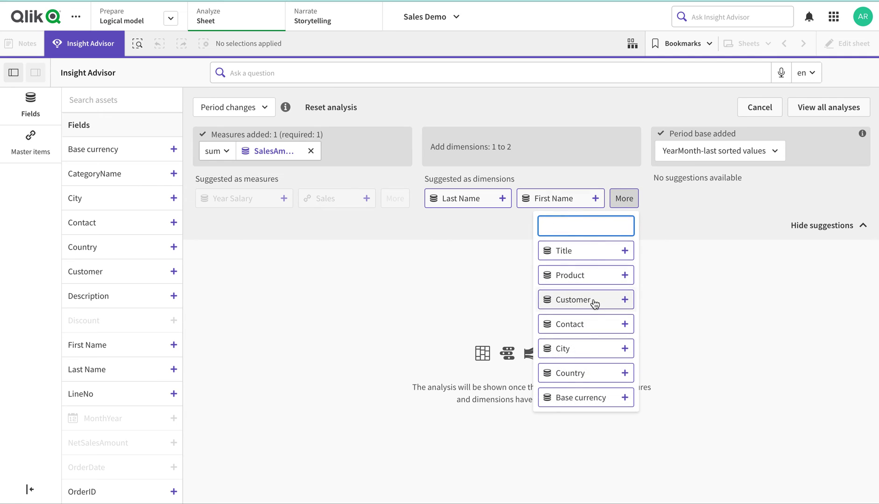
{"action": "left_click", "coordinate": [585, 304]}
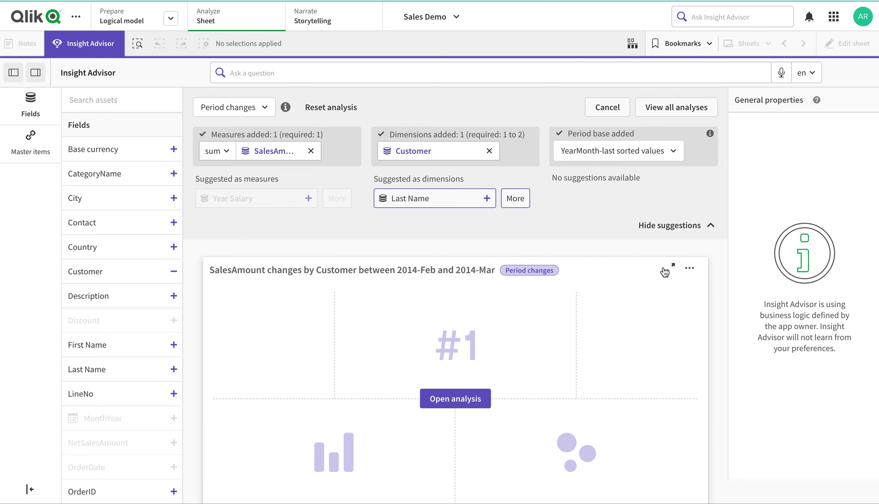
- Expand the SalesAmount by Customer analysis, set its analysis period to Week comparison, and collapse it again
{"action": "left_click", "coordinate": [668, 270]}
{"action": "left_click", "coordinate": [738, 343]}
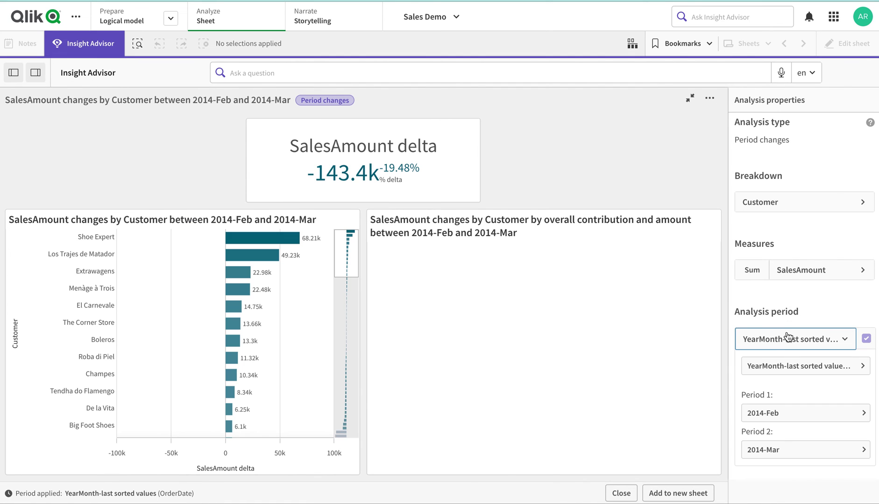
{"action": "left_click", "coordinate": [804, 366]}
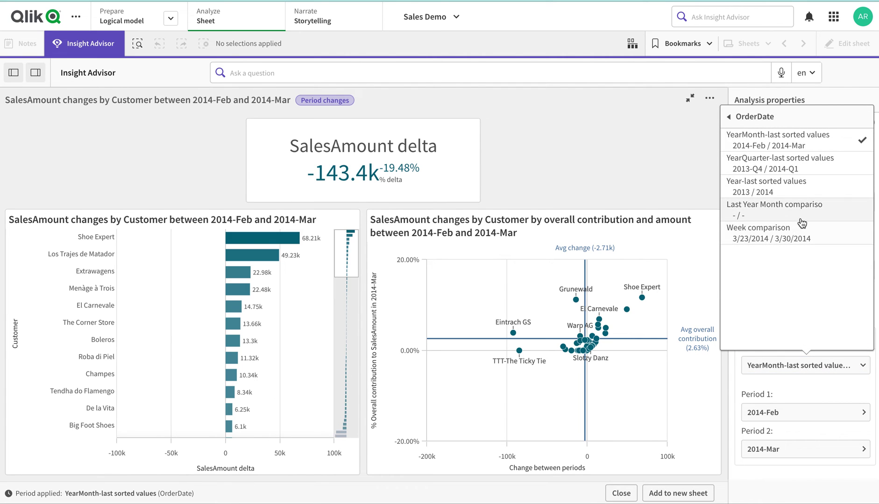
{"action": "left_click", "coordinate": [796, 237]}
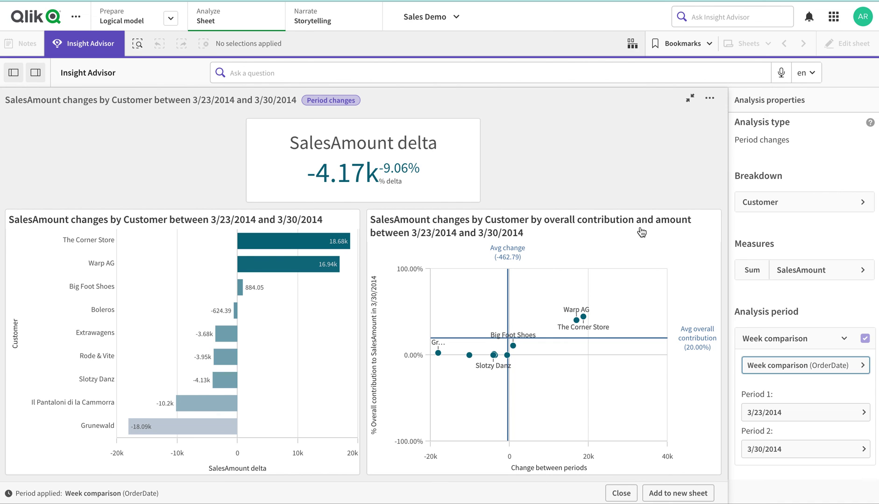
{"action": "left_click", "coordinate": [690, 99]}
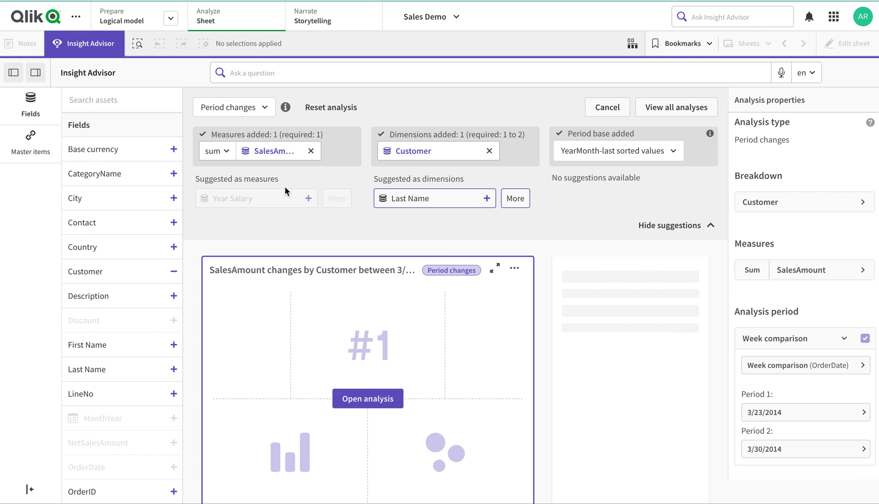